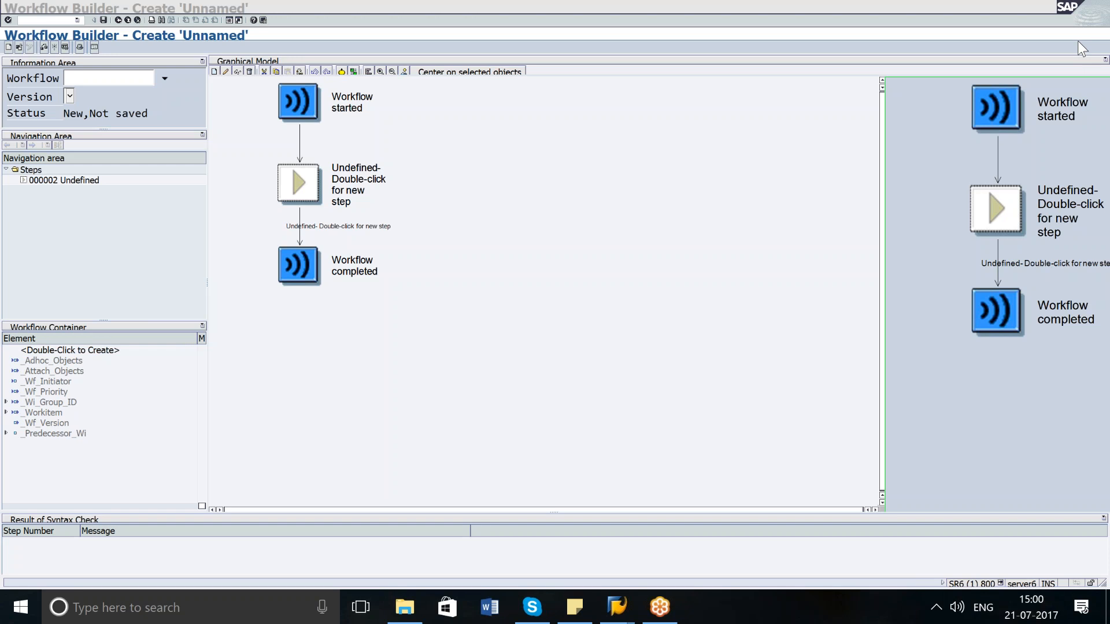
Save the new workflow template with abbreviation WFSalesOrder and name Sales Order Change Notification as a local object.
{"action": "left_click", "coordinate": [761, 33]}
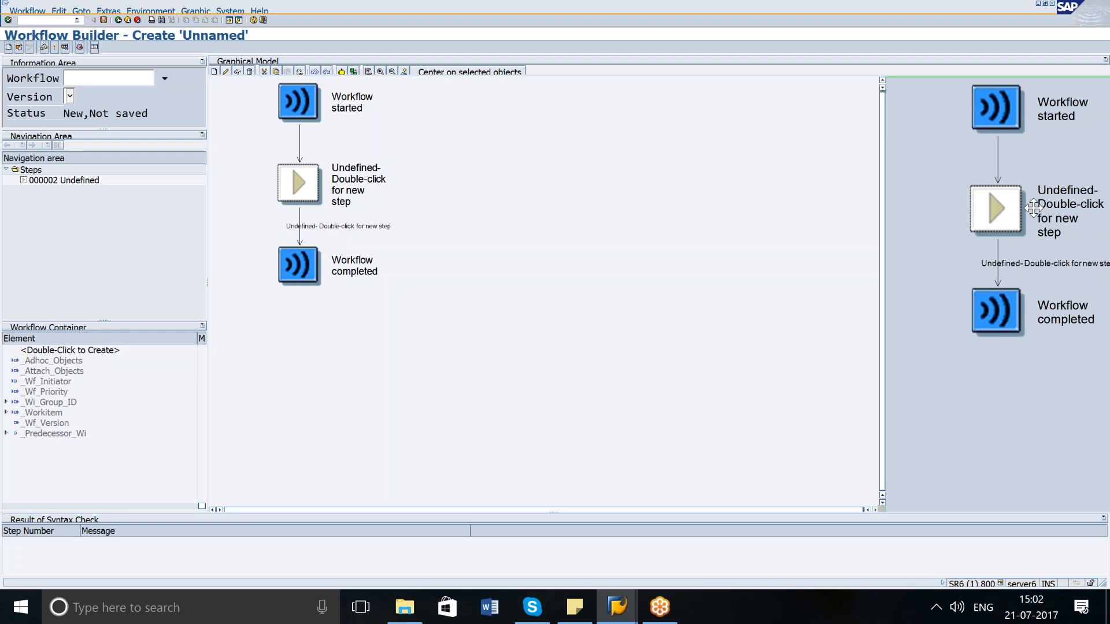
{"action": "left_click", "coordinate": [104, 20]}
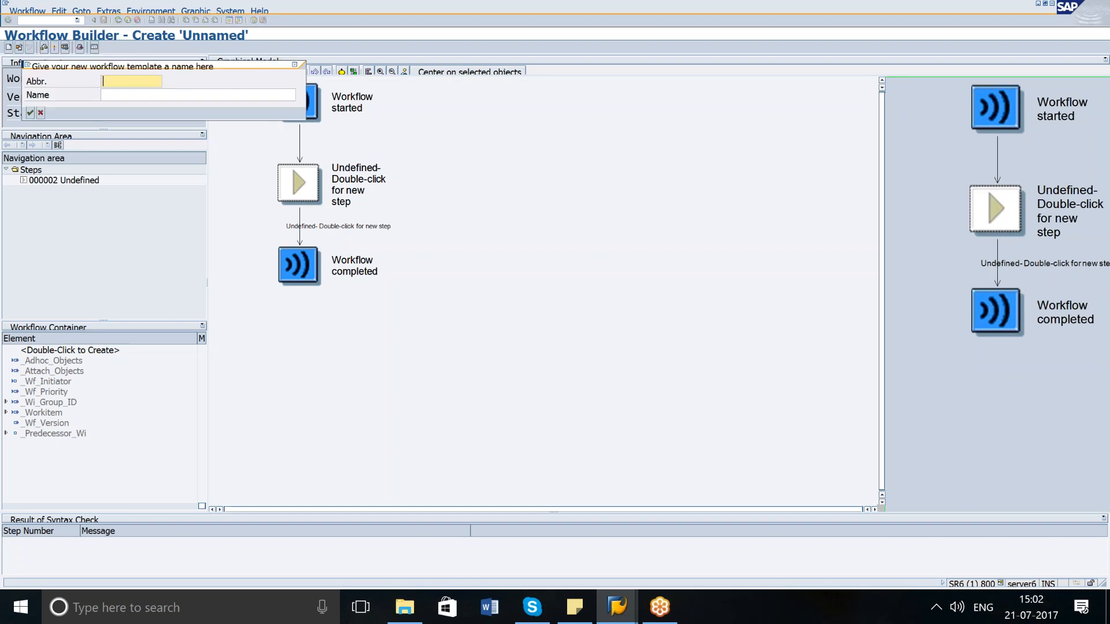
{"action": "type", "text": "WFSalesOrder"}
{"action": "key", "text": "Tab"}
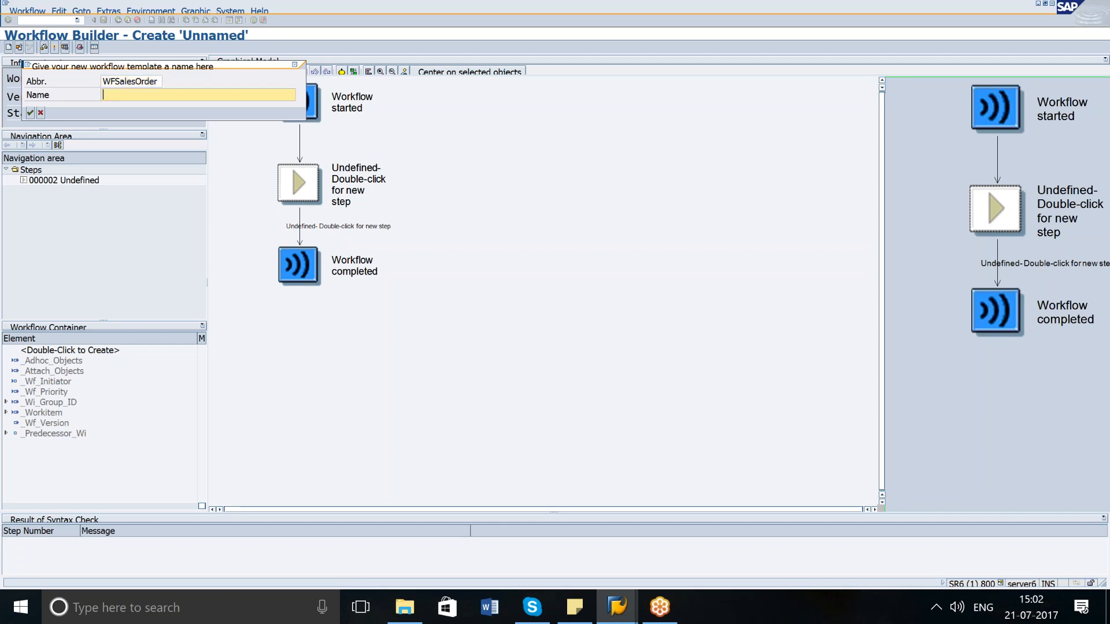
{"action": "type", "text": "Sales Order Change Notification"}
{"action": "key", "text": "Return"}
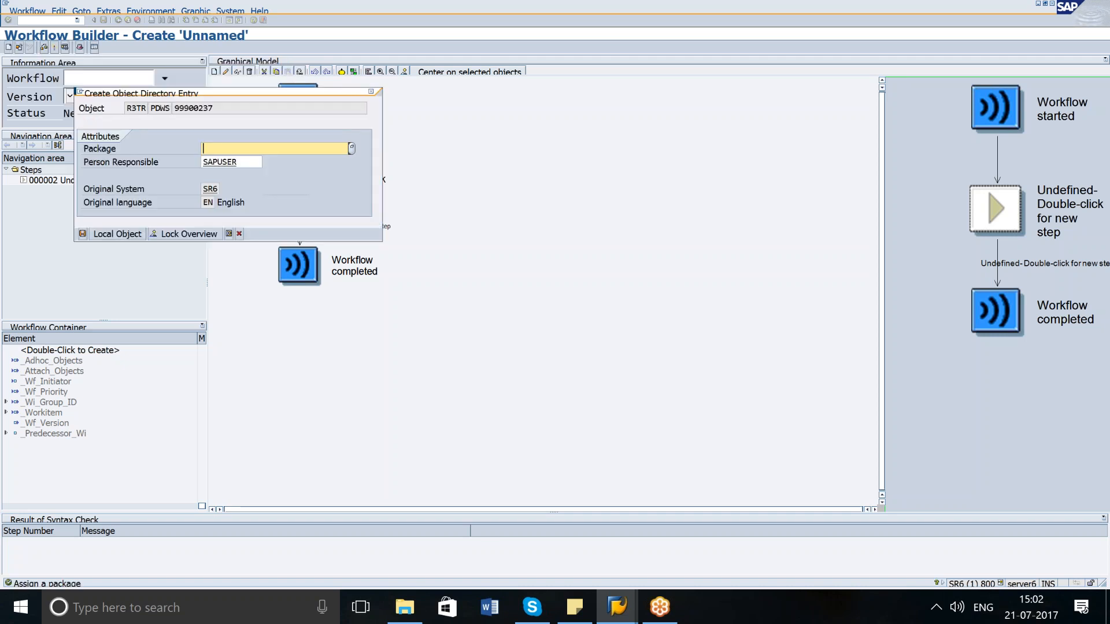
{"action": "left_click", "coordinate": [117, 230]}
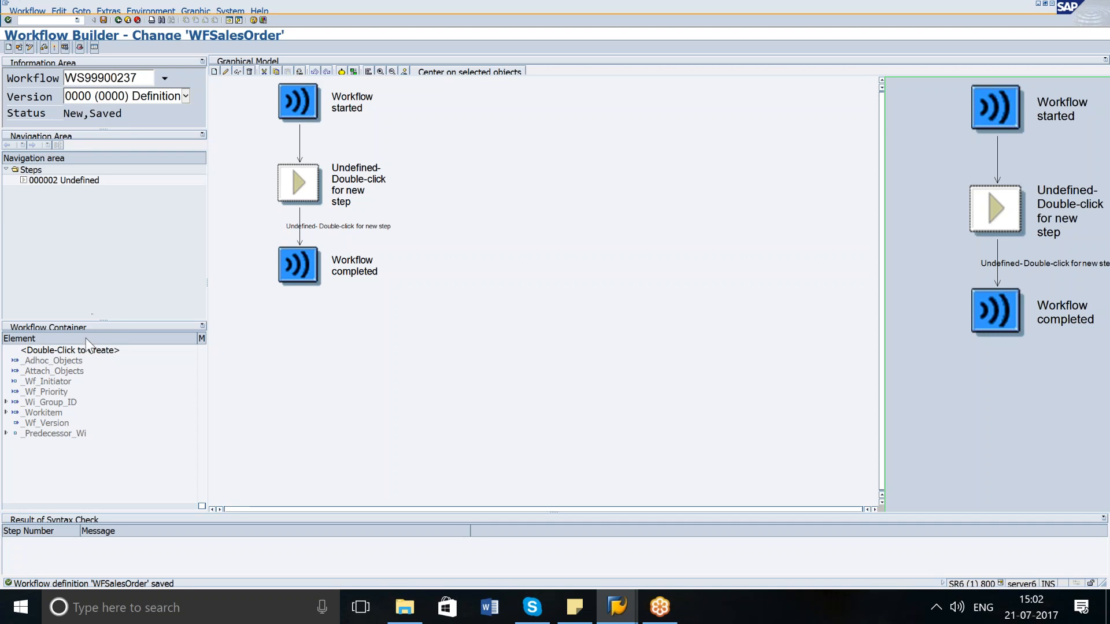
Create a workflow container element sales Order with name SalesOrder and short description Sales Order WF Container.
{"action": "double_click", "coordinate": [80, 353]}
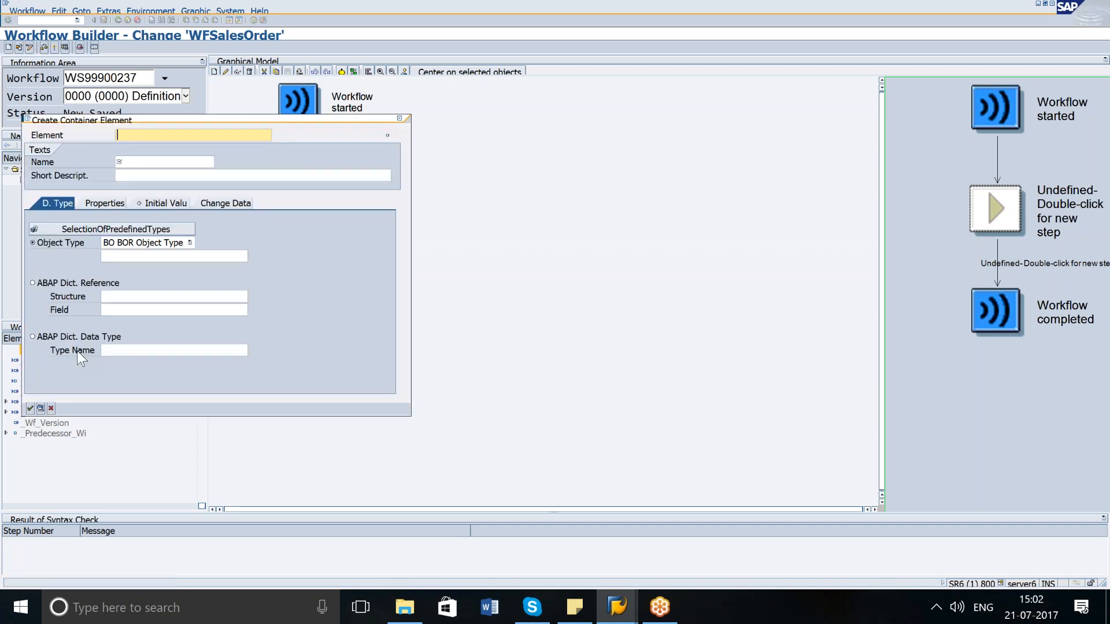
{"action": "type", "text": "sales Ord"}
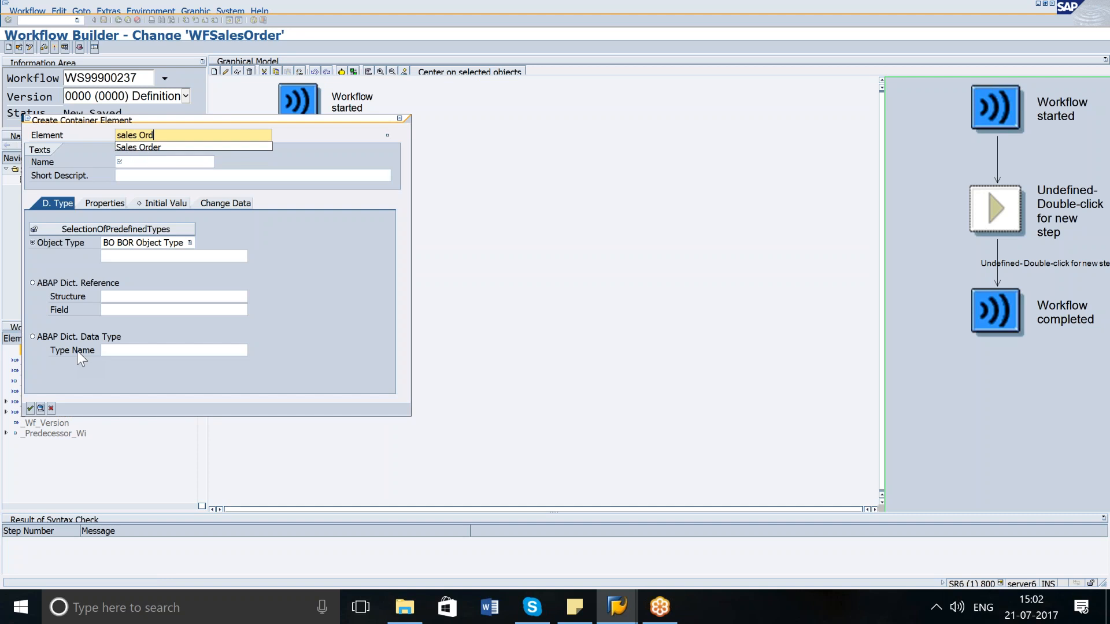
{"action": "type", "text": "er"}
{"action": "key", "text": "Tab"}
{"action": "type", "text": "Sales"}
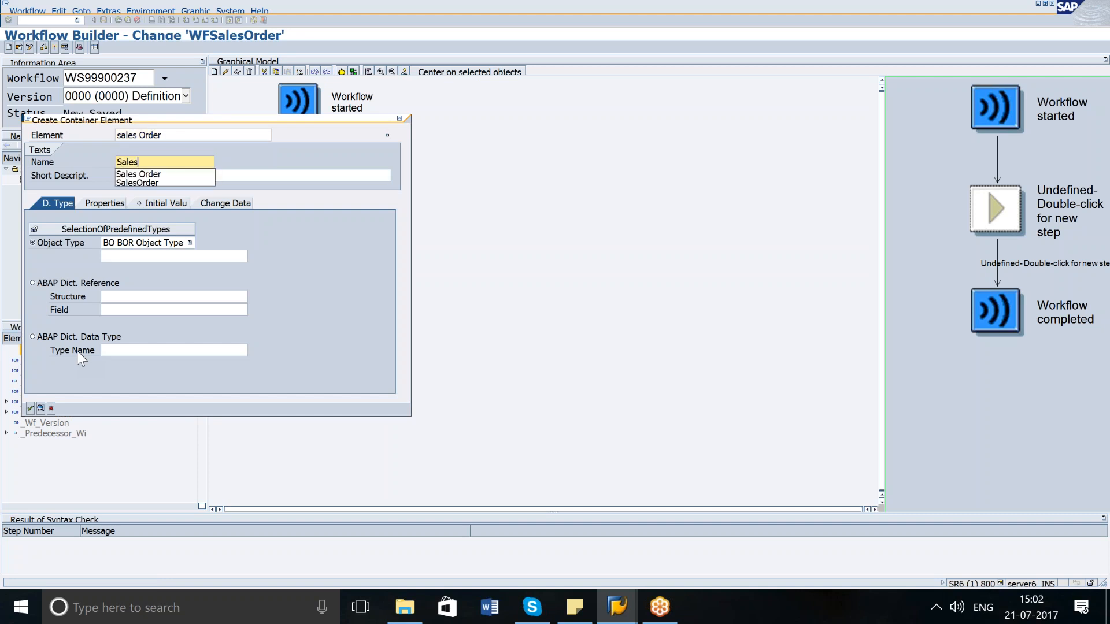
{"action": "type", "text": "Order"}
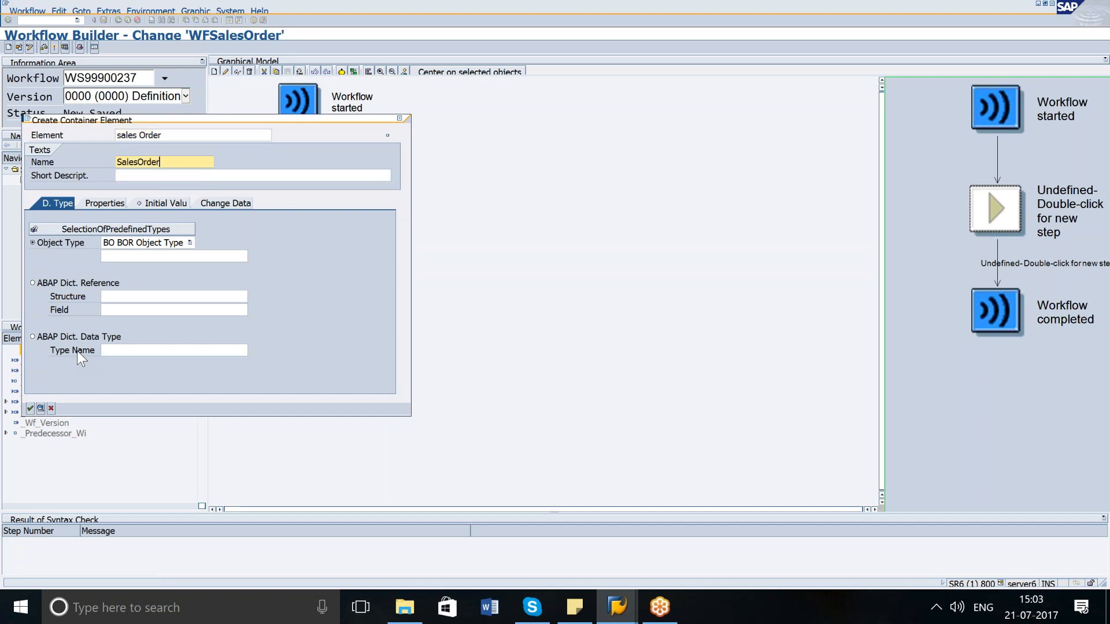
{"action": "key", "text": "Tab"}
{"action": "type", "text": "Sales "}
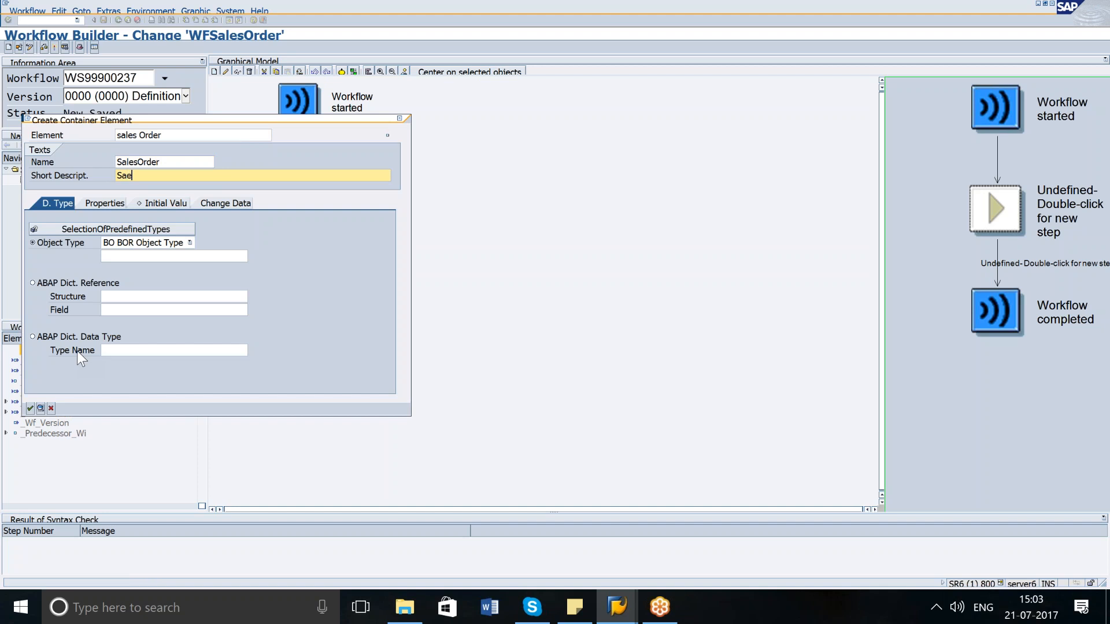
{"action": "type", "text": "Order "}
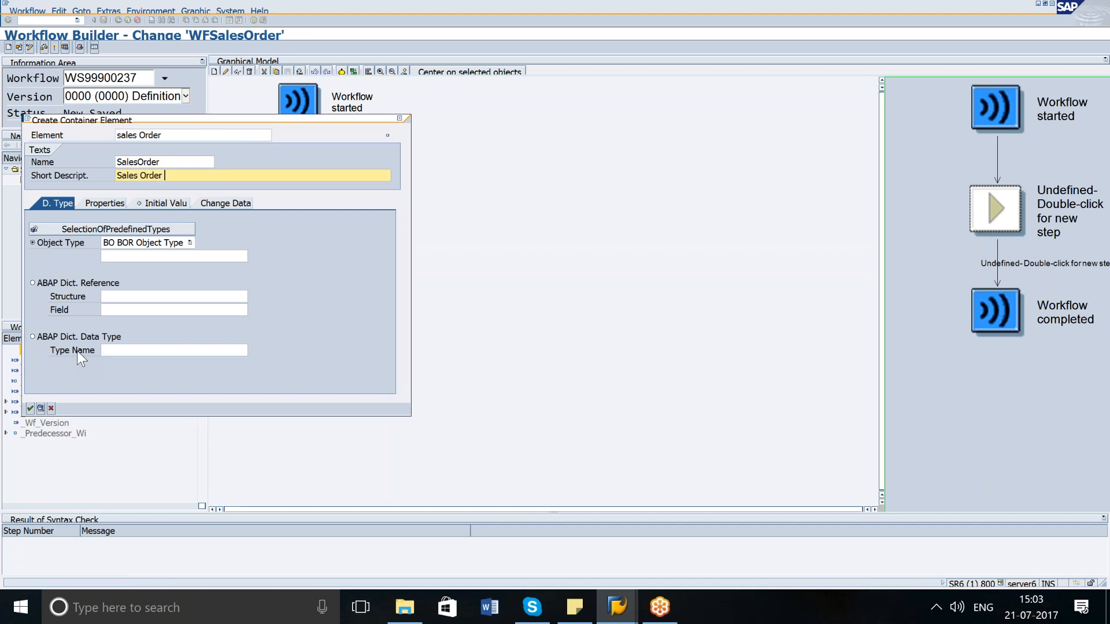
{"action": "type", "text": "WF Container"}
{"action": "left_click", "coordinate": [143, 256]}
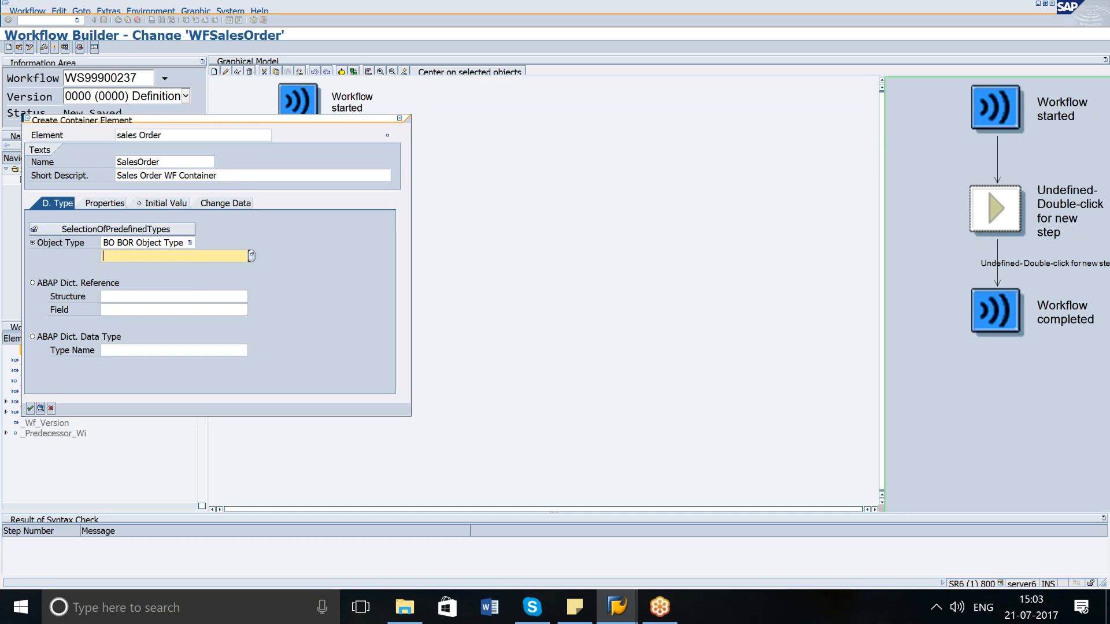
Search object types with BUS* and set the element's BOR object type to BUS2032 Sales Order.
{"action": "type", "text": "BUS"}
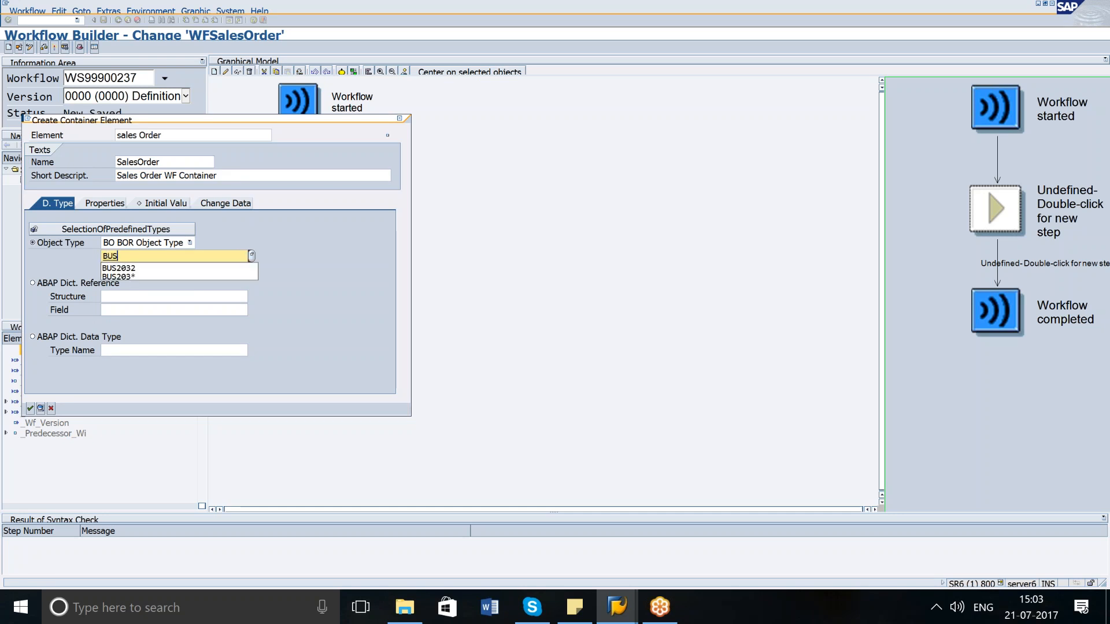
{"action": "key", "text": "Return"}
{"action": "key", "text": "BackSpace"}
{"action": "type", "text": "*"}
{"action": "left_click", "coordinate": [251, 256]}
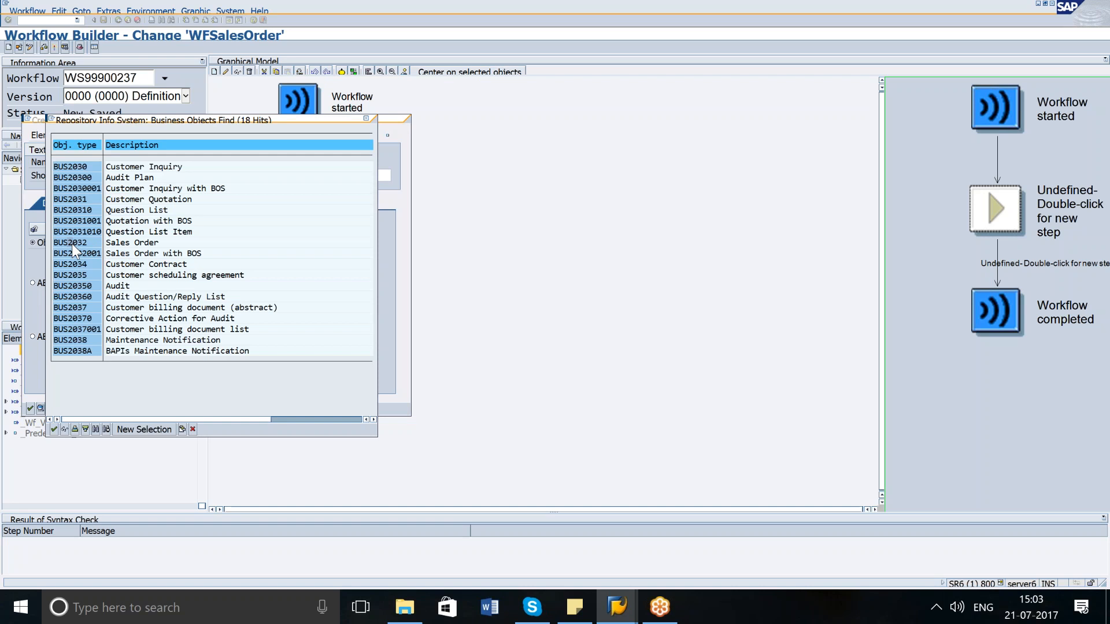
{"action": "double_click", "coordinate": [71, 243]}
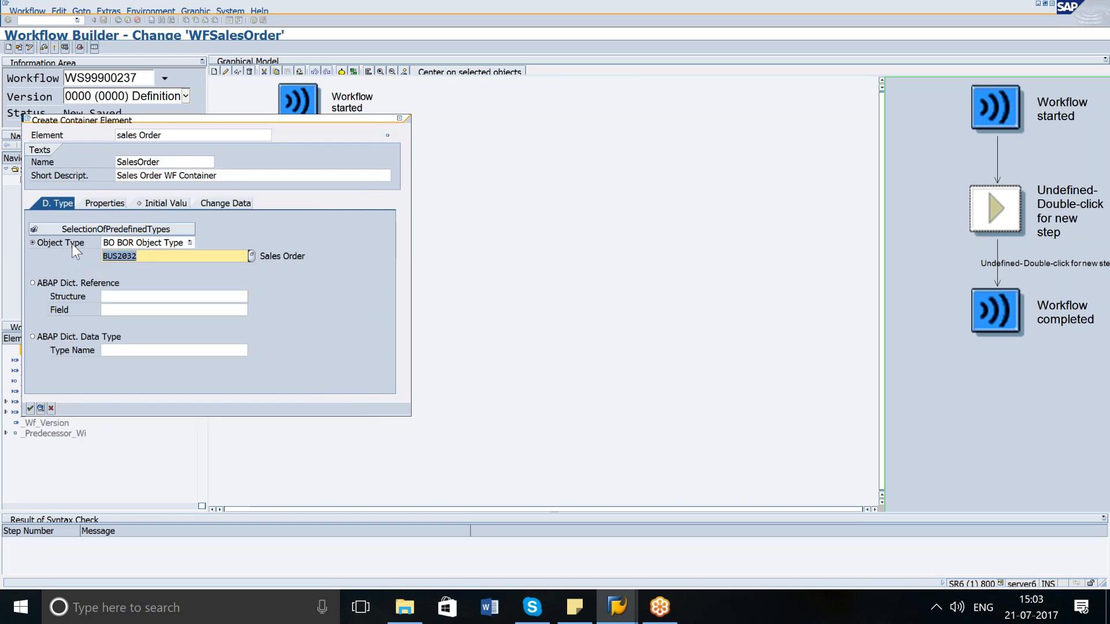
{"action": "left_click", "coordinate": [30, 409]}
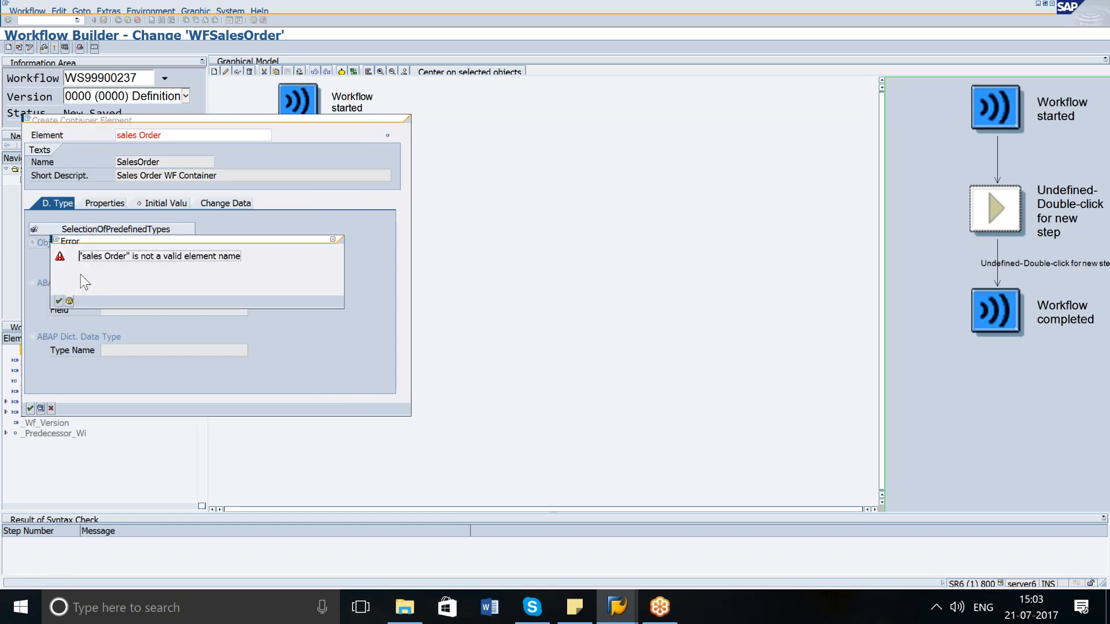
Rename the element to salesOrder by removing the space and confirm the container element.
{"action": "left_click", "coordinate": [59, 300]}
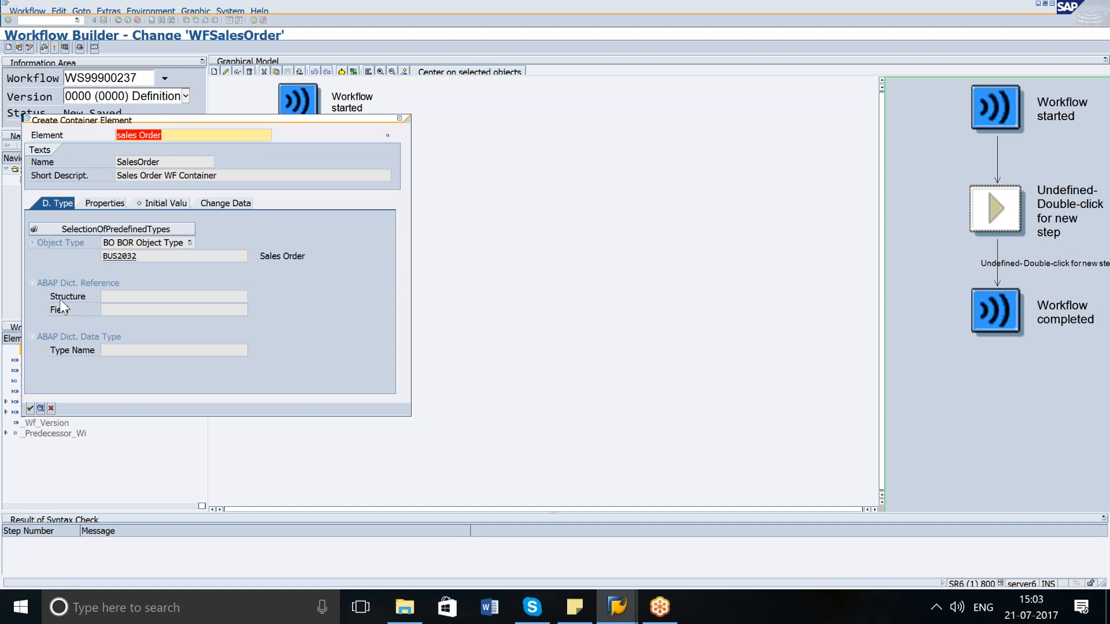
{"action": "left_click", "coordinate": [140, 135]}
{"action": "key", "text": "BackSpace"}
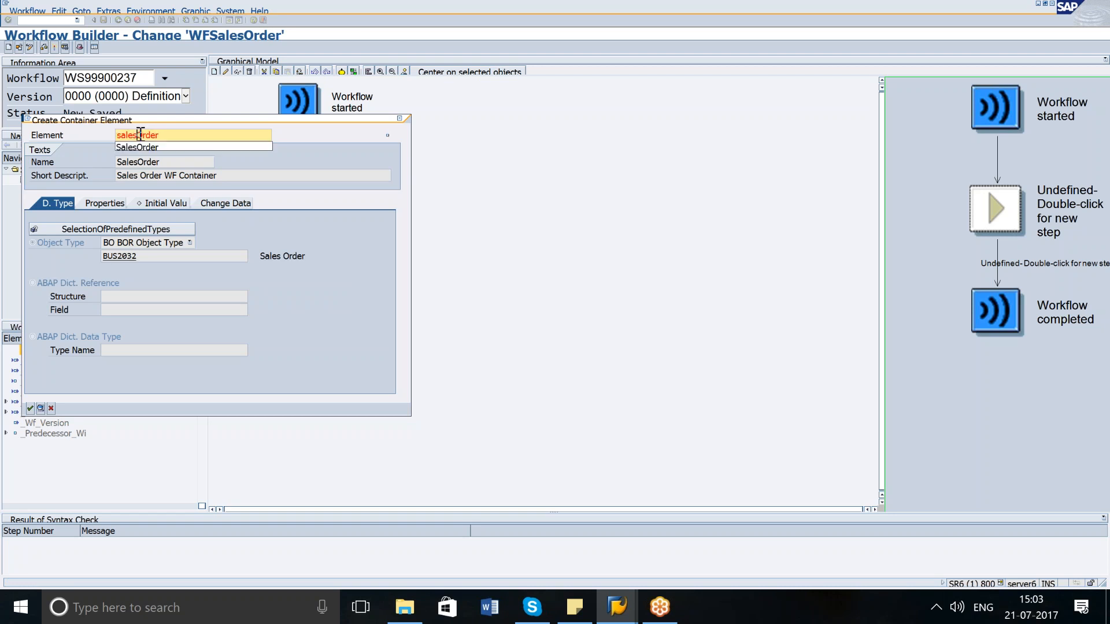
{"action": "left_click", "coordinate": [30, 407]}
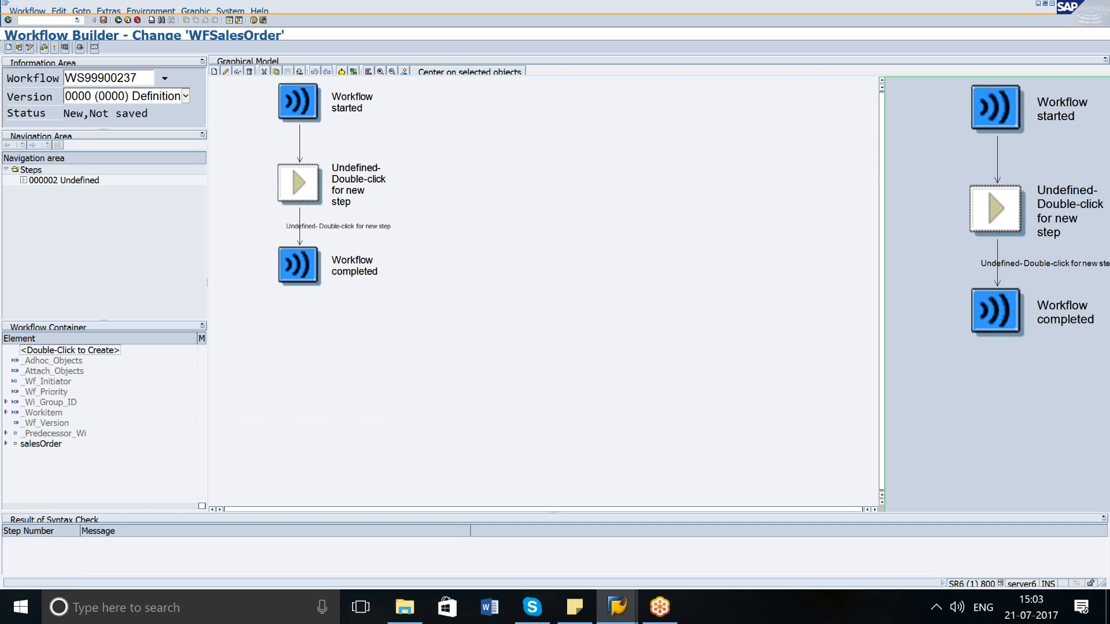
Inspect the salesOrder container element's attributes, properties and initial value settings.
{"action": "left_click", "coordinate": [6, 443]}
{"action": "left_click", "coordinate": [38, 446]}
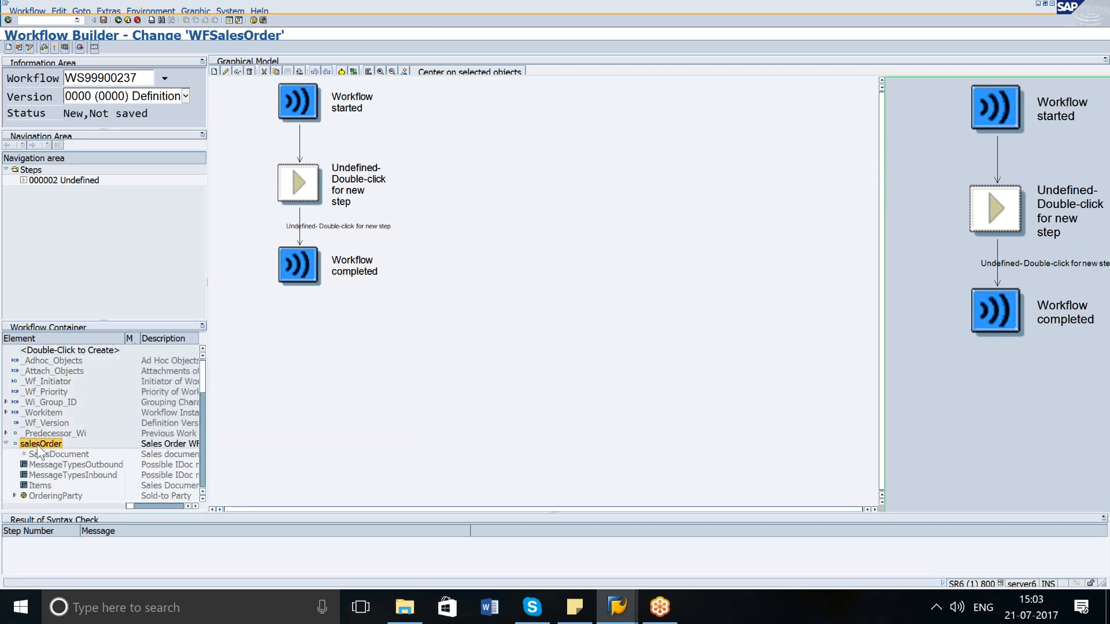
{"action": "right_click", "coordinate": [38, 446]}
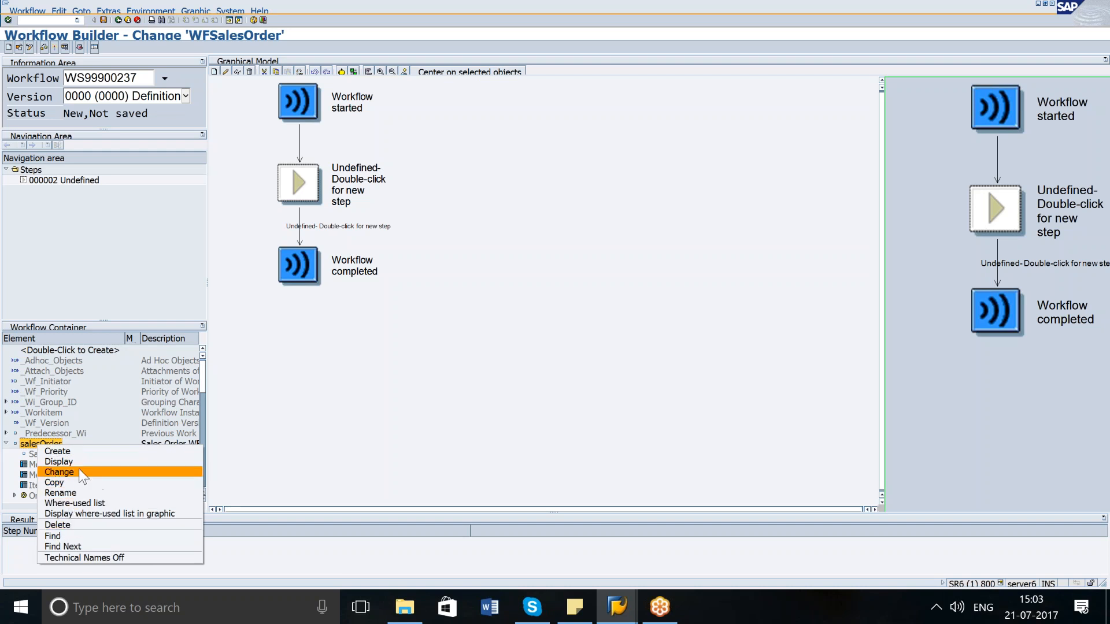
{"action": "left_click", "coordinate": [79, 471]}
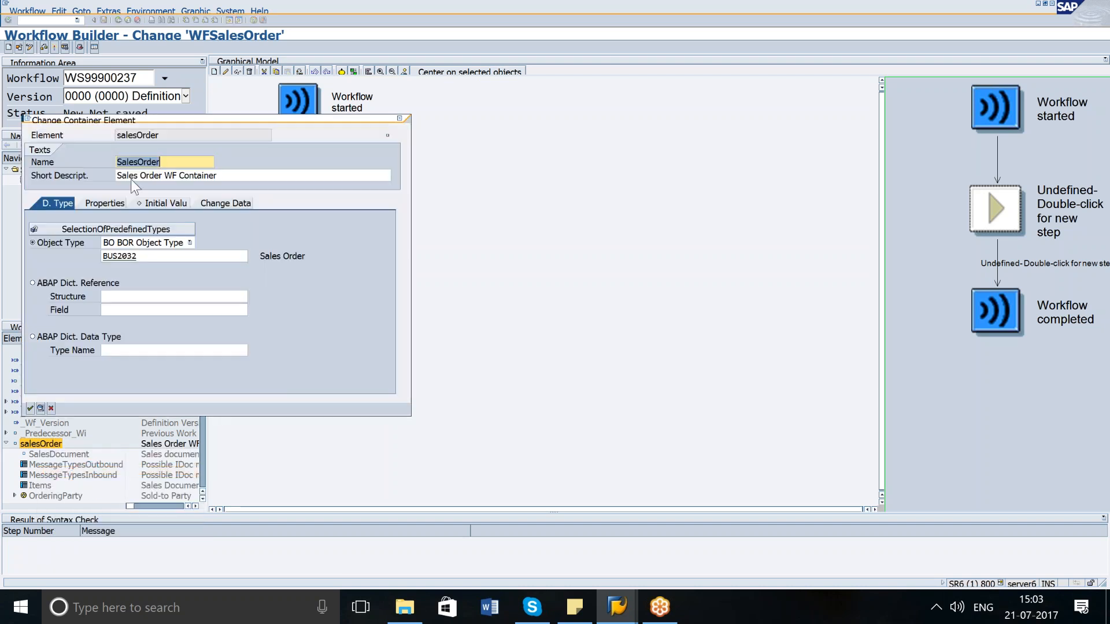
{"action": "left_click", "coordinate": [115, 198]}
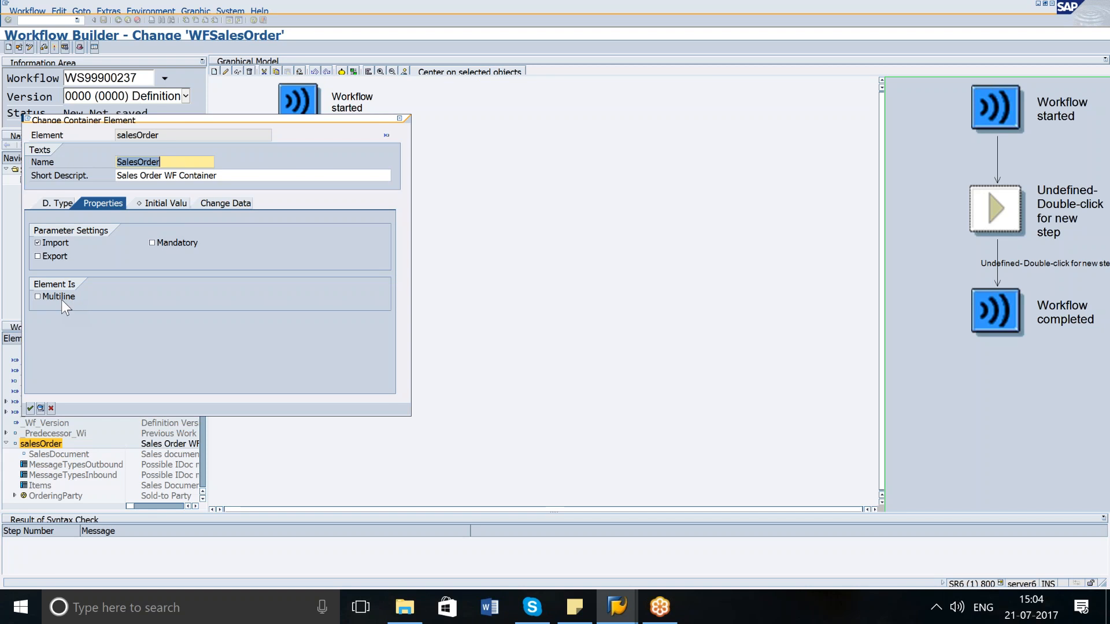
{"action": "left_click", "coordinate": [164, 197]}
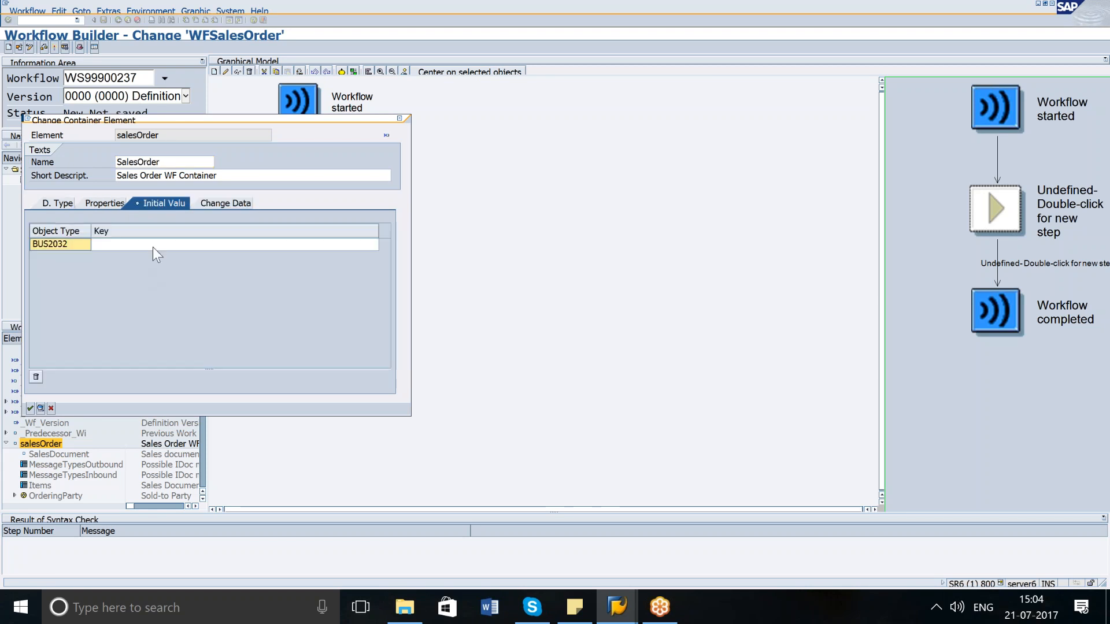
{"action": "left_click", "coordinate": [30, 410]}
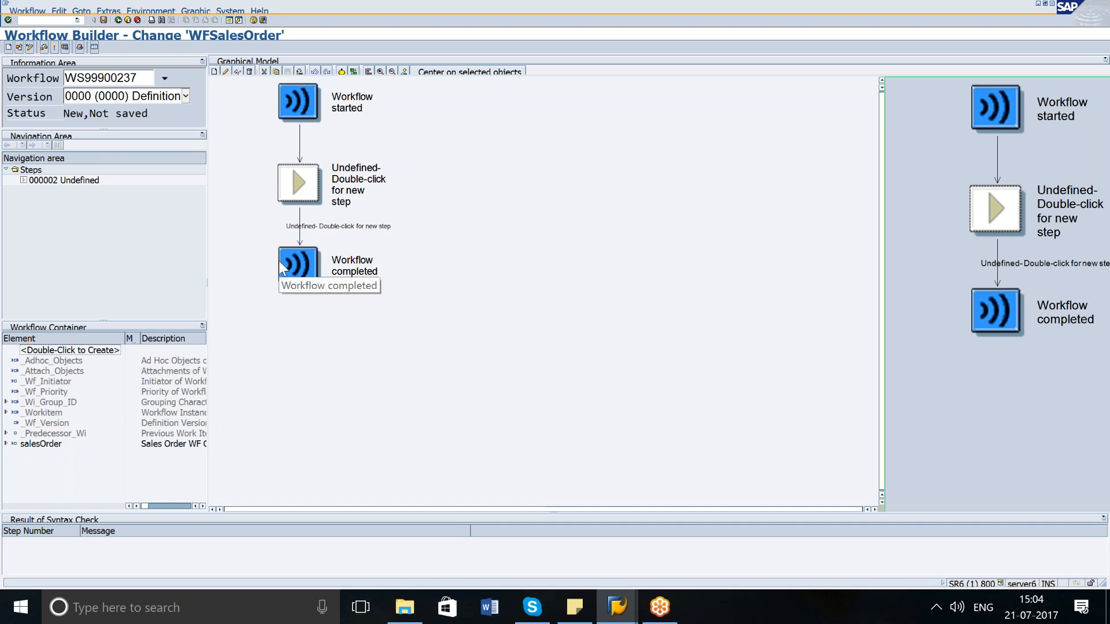
Create a Condition step in place of the undefined step.
{"action": "left_click", "coordinate": [310, 182]}
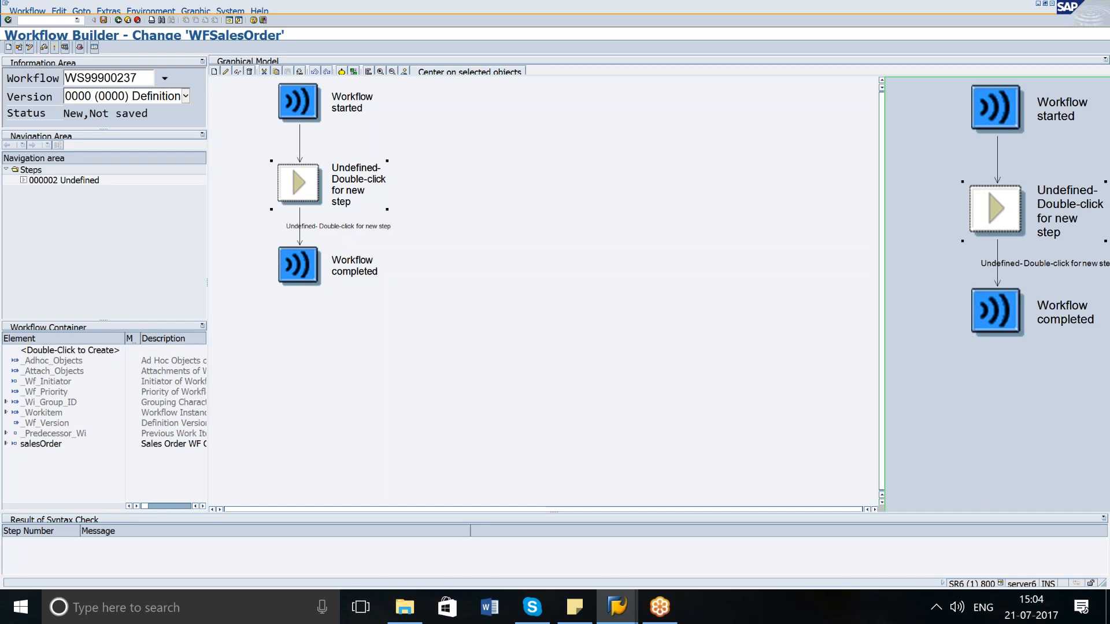
{"action": "right_click", "coordinate": [311, 185]}
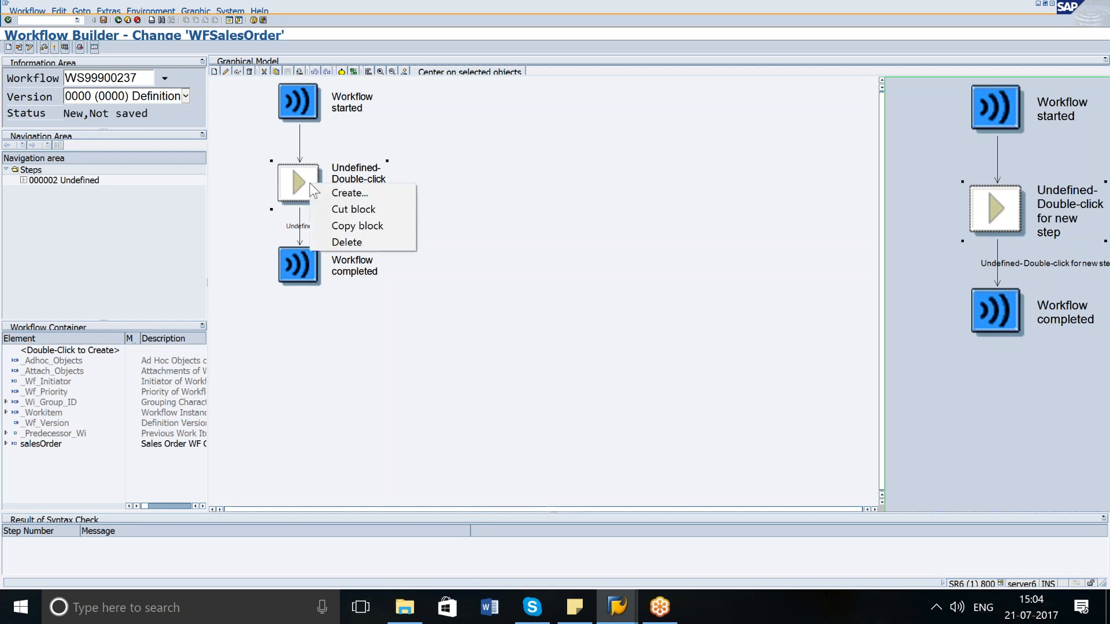
{"action": "left_click", "coordinate": [283, 176]}
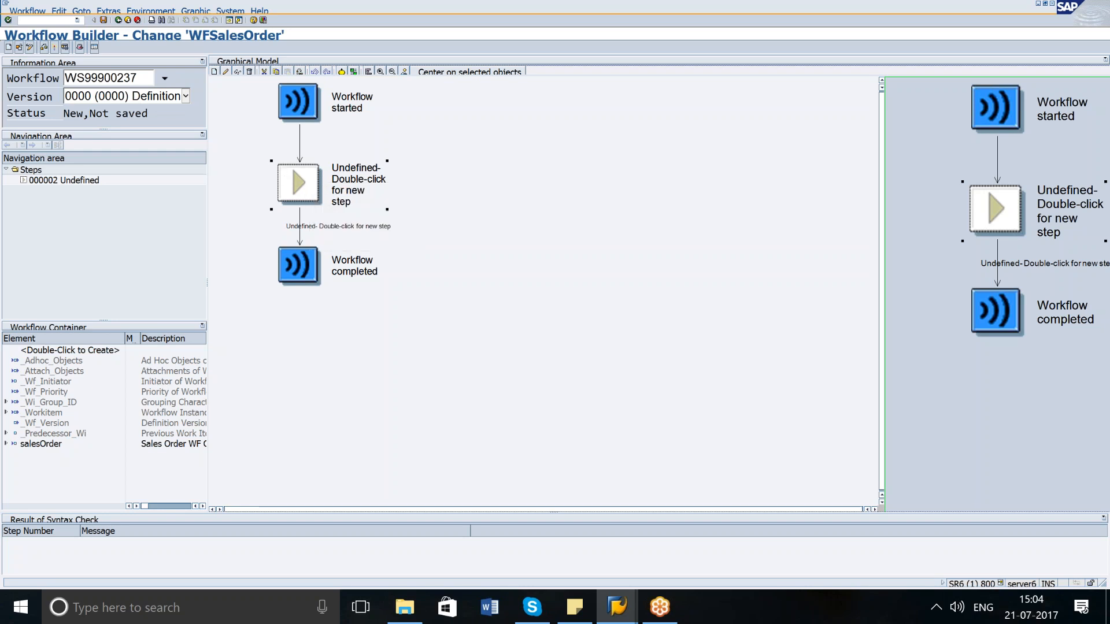
{"action": "left_click", "coordinate": [60, 11]}
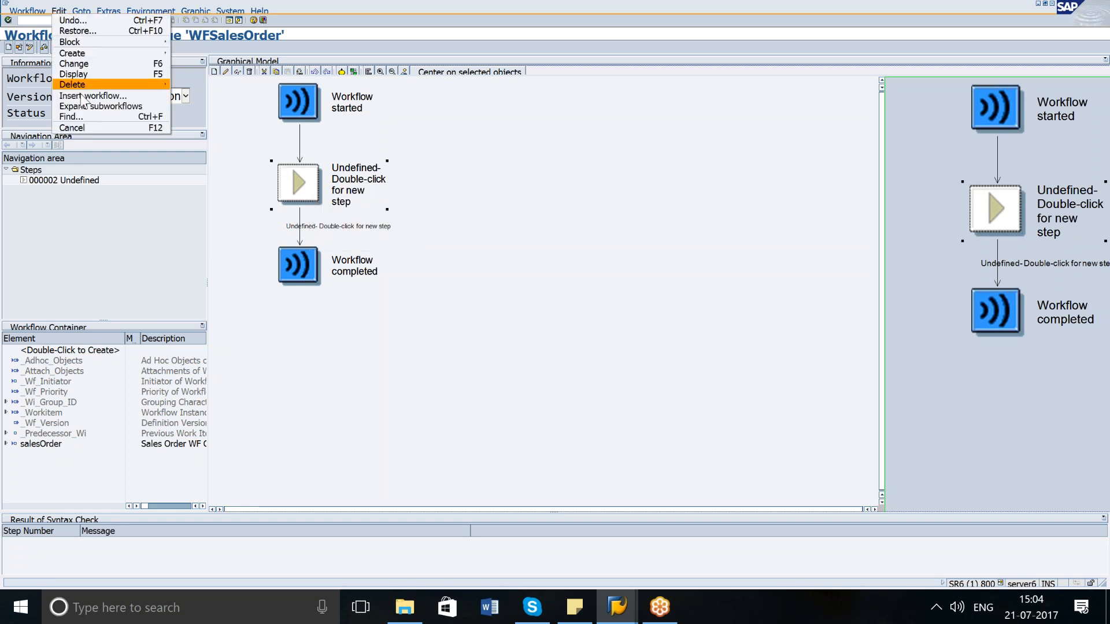
{"action": "mouse_move", "coordinate": [88, 53]}
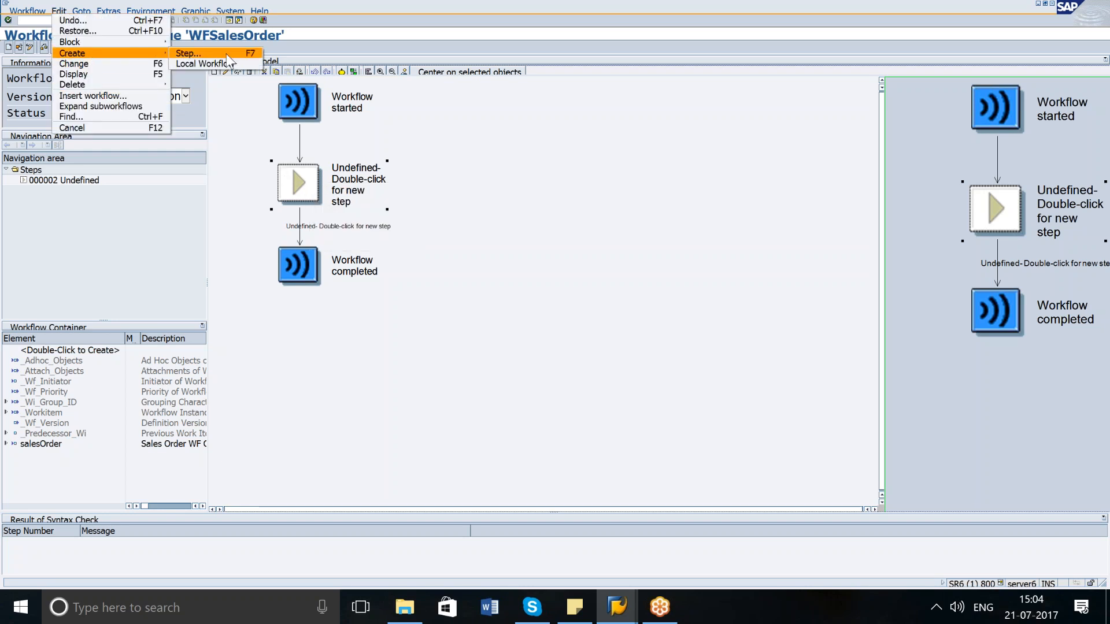
{"action": "left_click", "coordinate": [227, 56]}
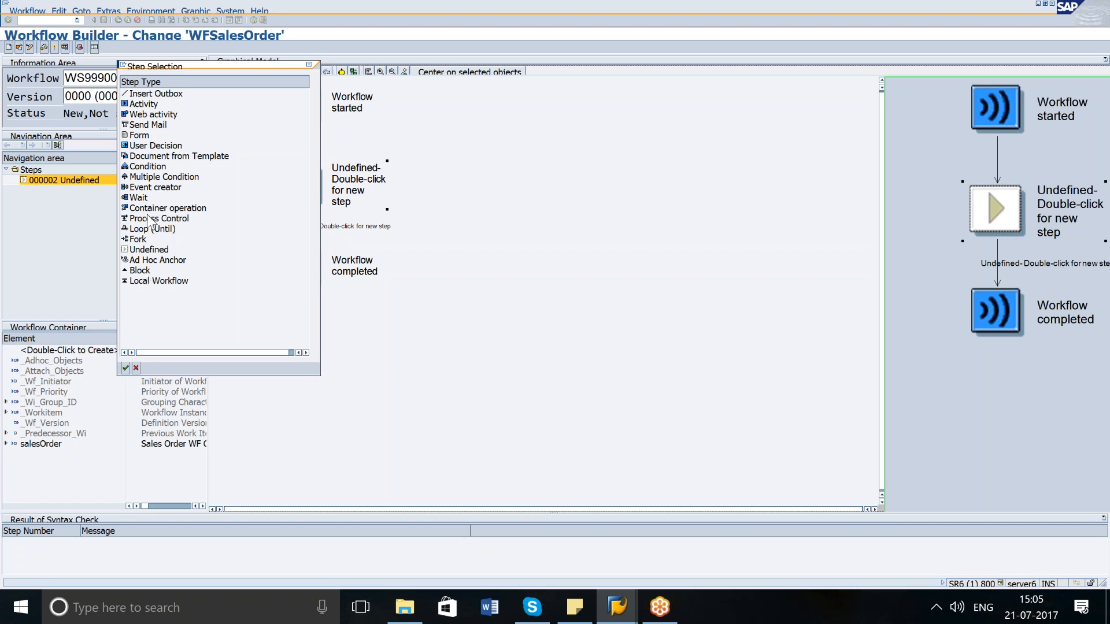
{"action": "left_click", "coordinate": [160, 168]}
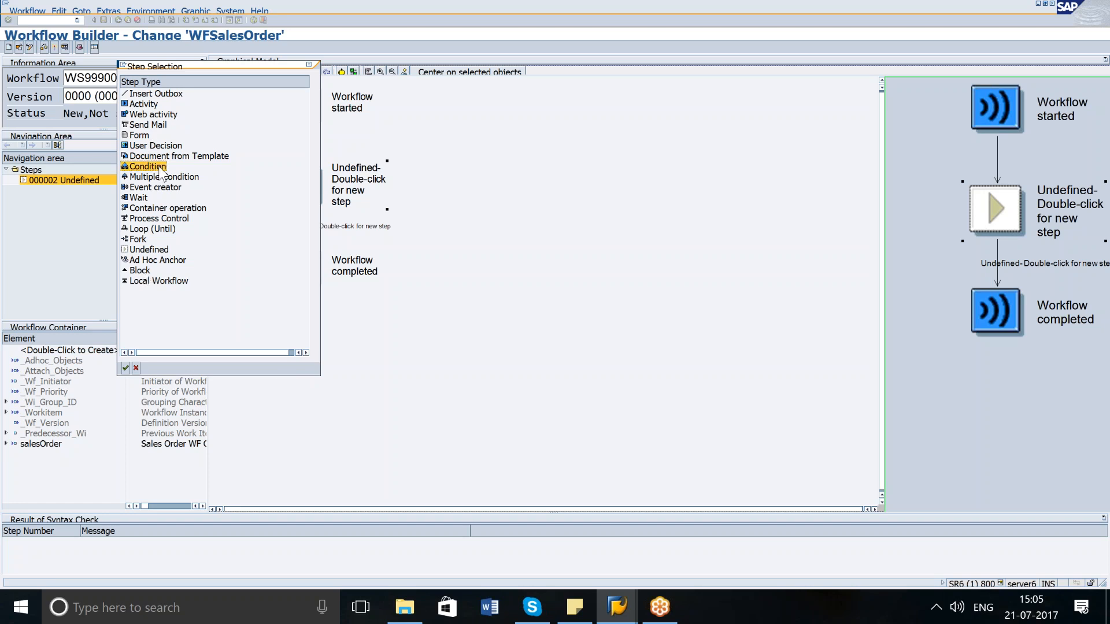
{"action": "left_click", "coordinate": [125, 368]}
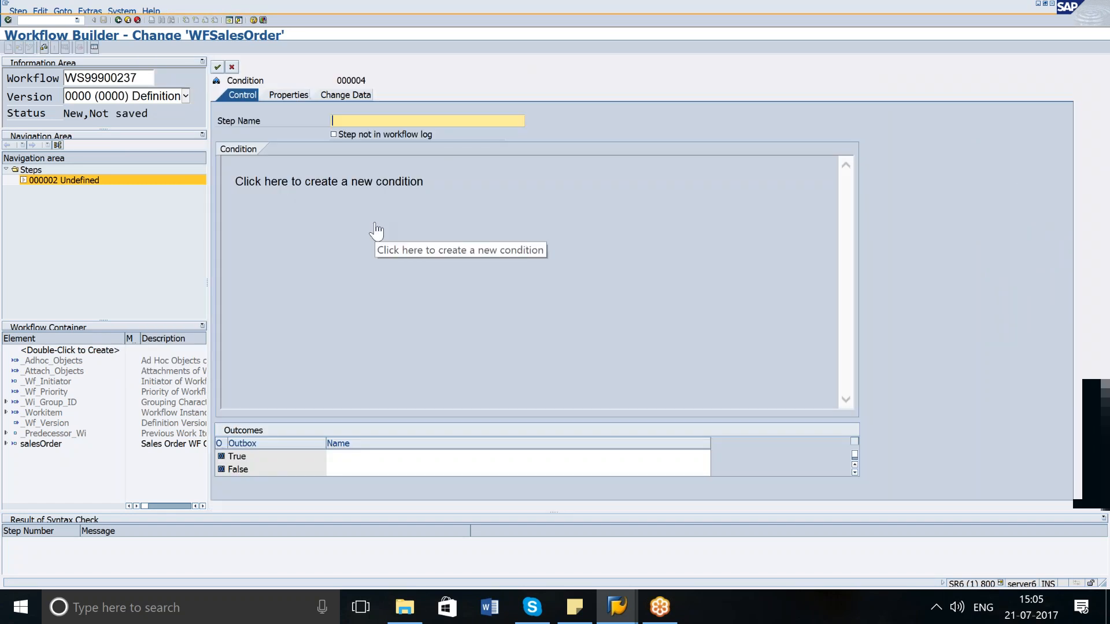
Name the condition step Net Value Check.
{"action": "type", "text": "Net Value Check"}
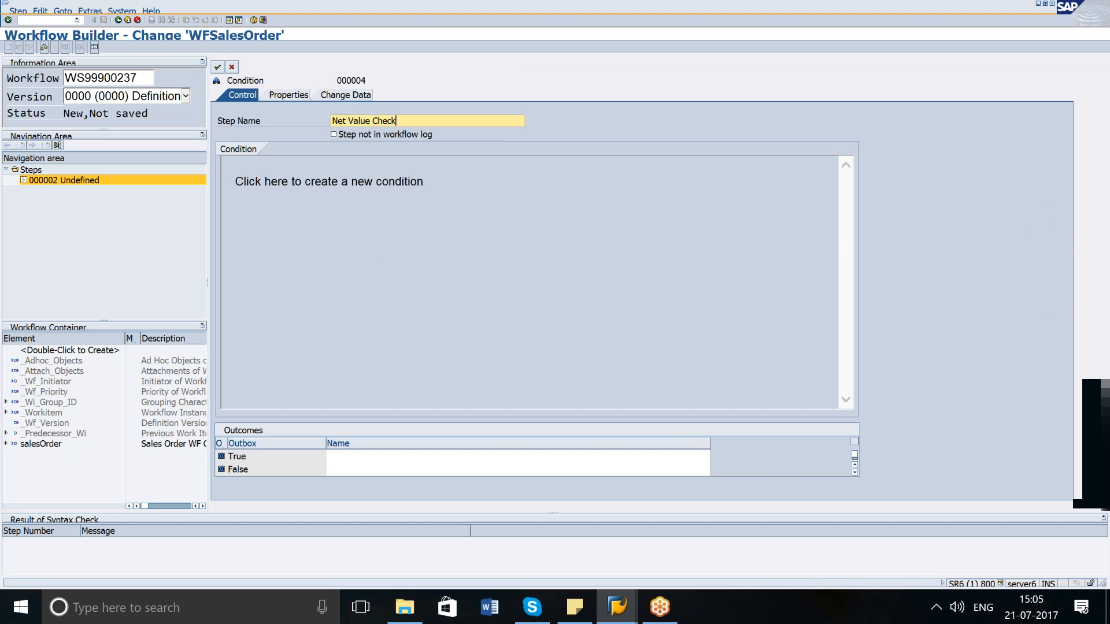
{"action": "left_click", "coordinate": [401, 457]}
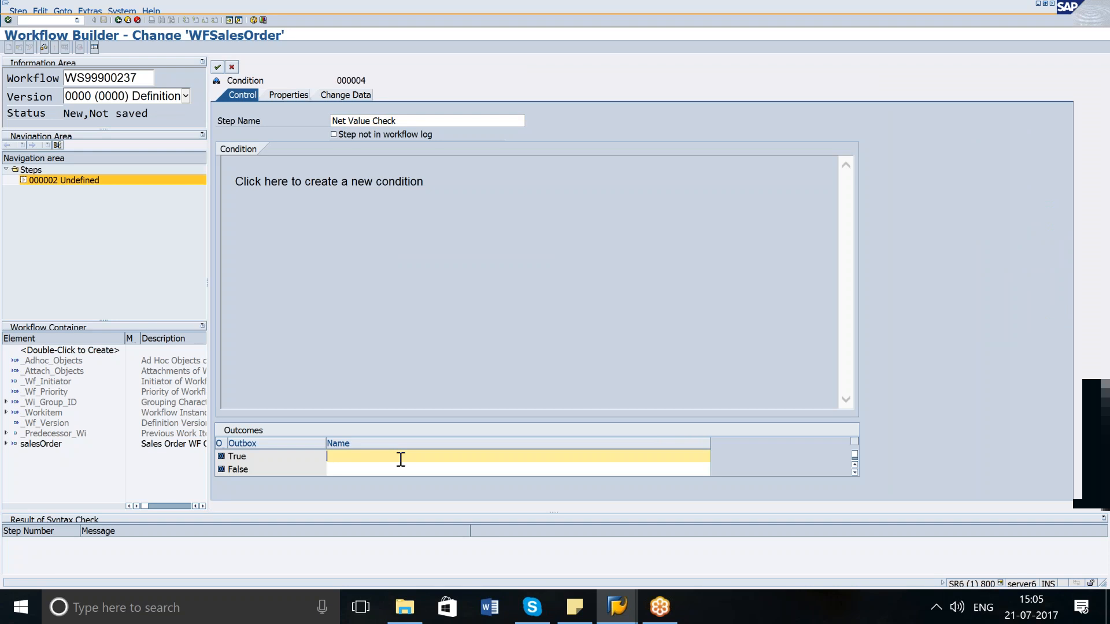
Name the condition outcomes High Value for True and Low Value for False.
{"action": "type", "text": "High Value"}
{"action": "left_click", "coordinate": [381, 471]}
{"action": "type", "text": "Low Value"}
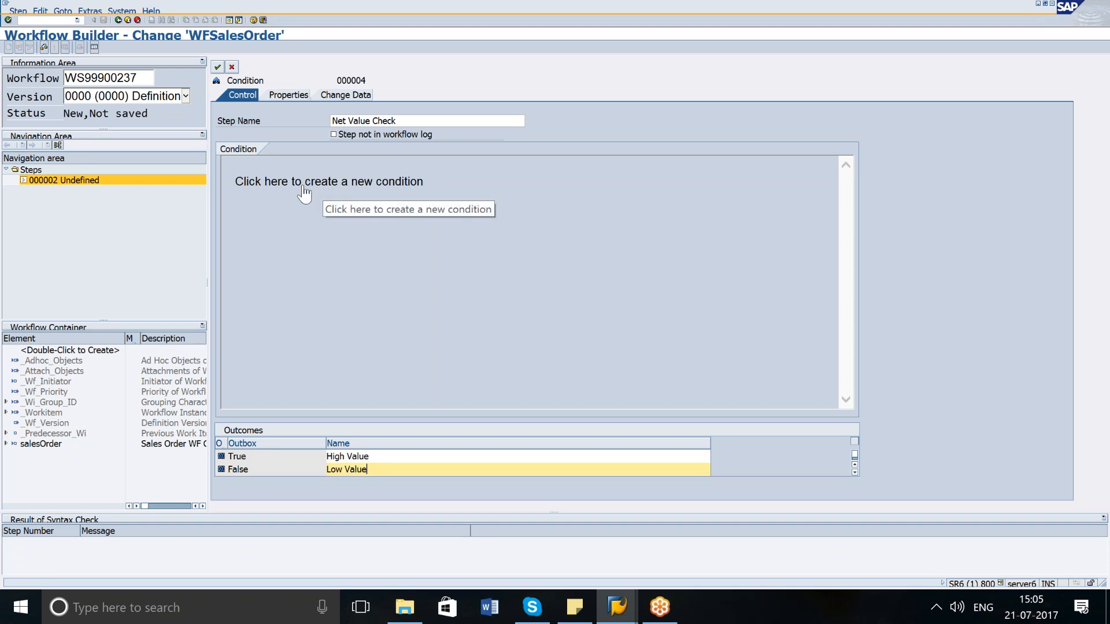
Define the condition SalesOrder Net value ≥ 1000 and confirm the Net Value Check step.
{"action": "left_click", "coordinate": [300, 184]}
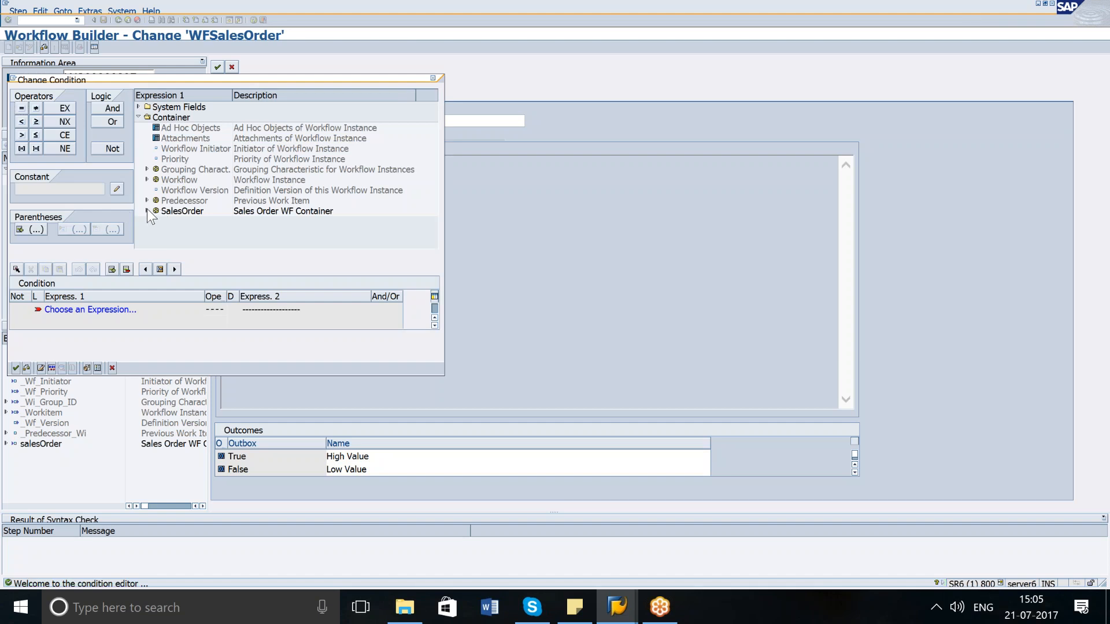
{"action": "left_click", "coordinate": [147, 210]}
{"action": "left_click", "coordinate": [435, 211]}
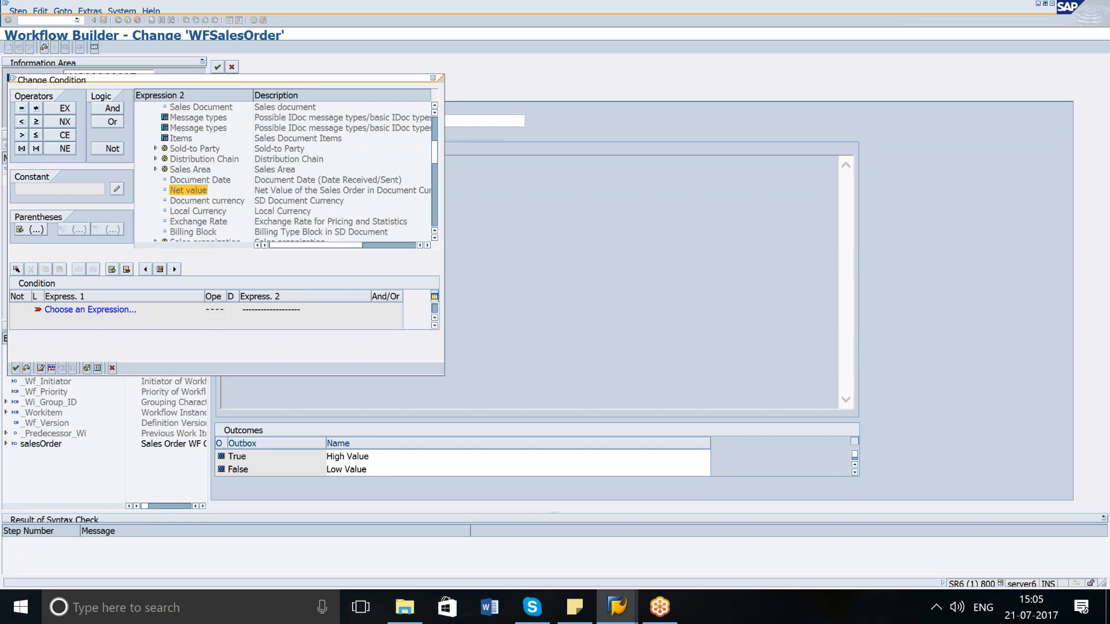
{"action": "double_click", "coordinate": [202, 189]}
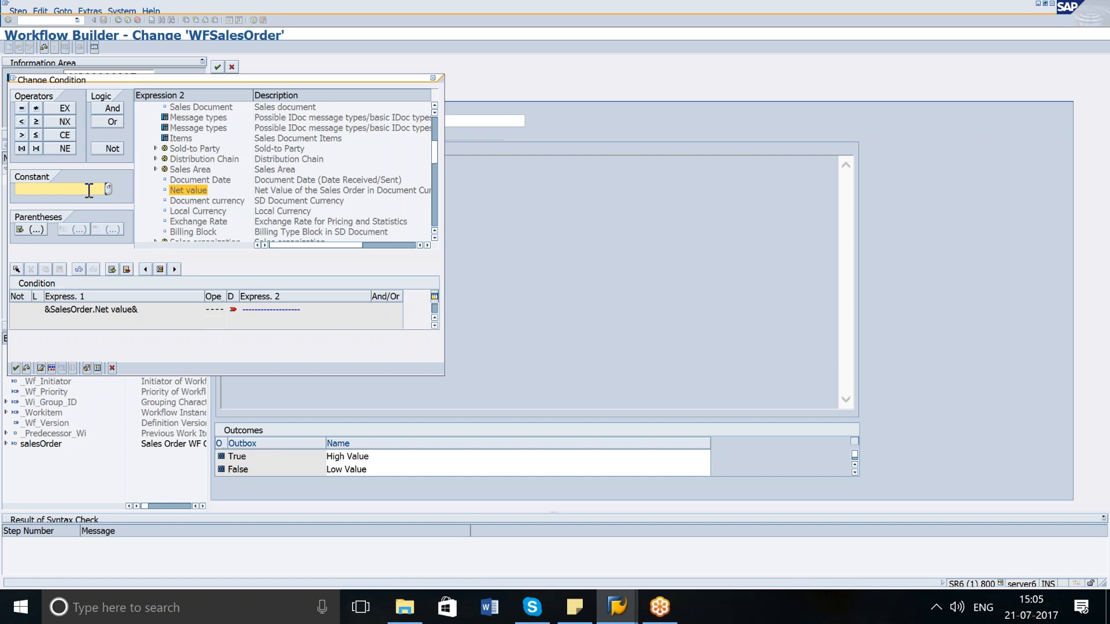
{"action": "type", "text": "1000"}
{"action": "left_click", "coordinate": [36, 122]}
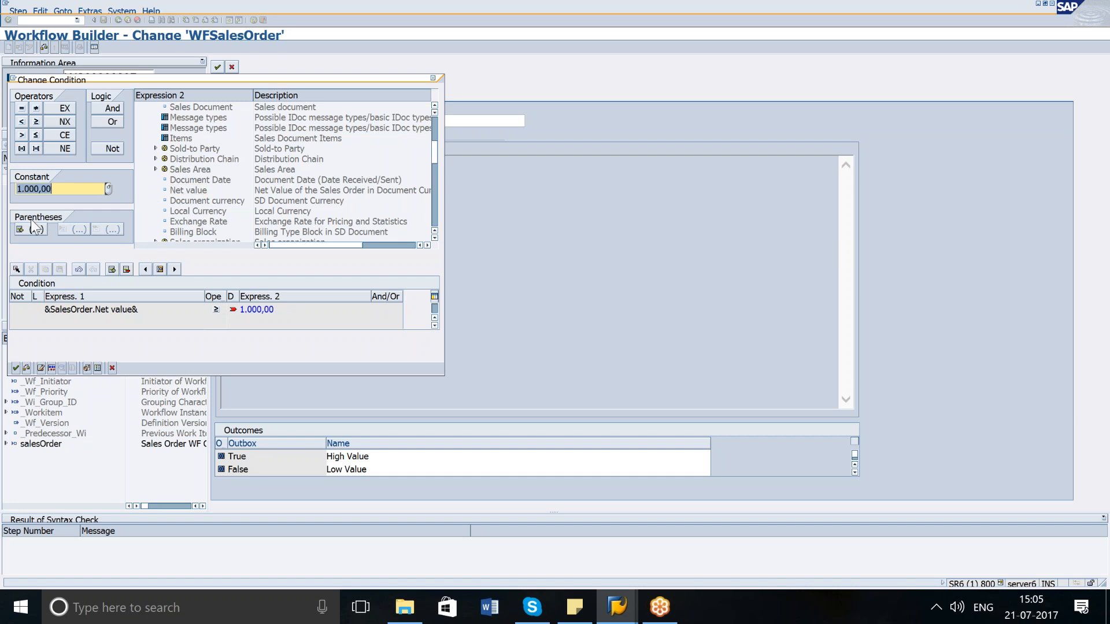
{"action": "left_click", "coordinate": [15, 369]}
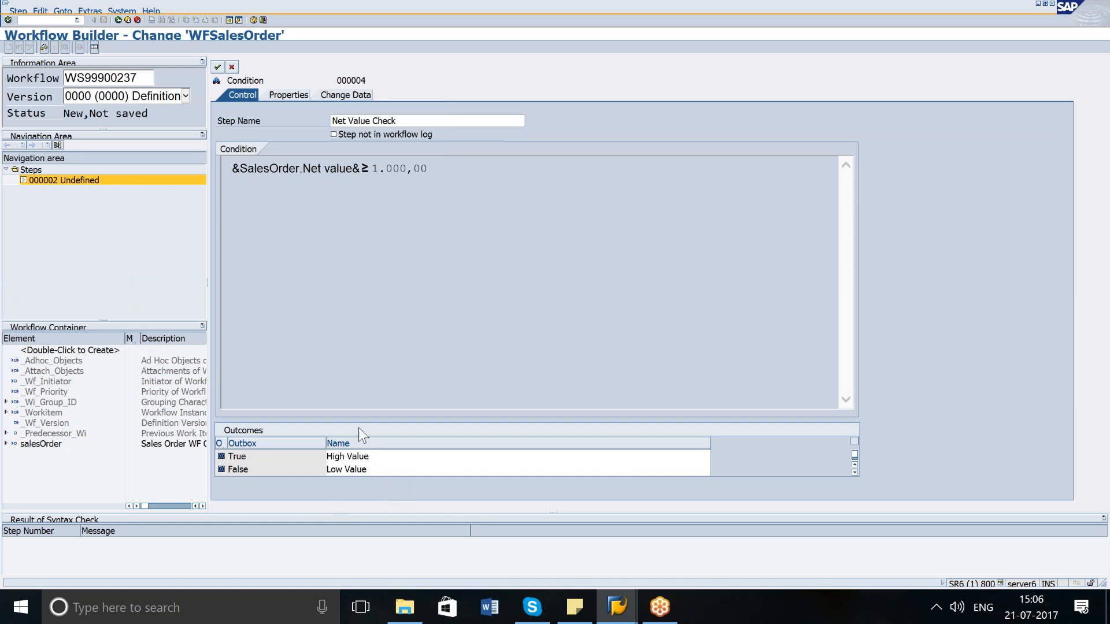
{"action": "left_click", "coordinate": [216, 67]}
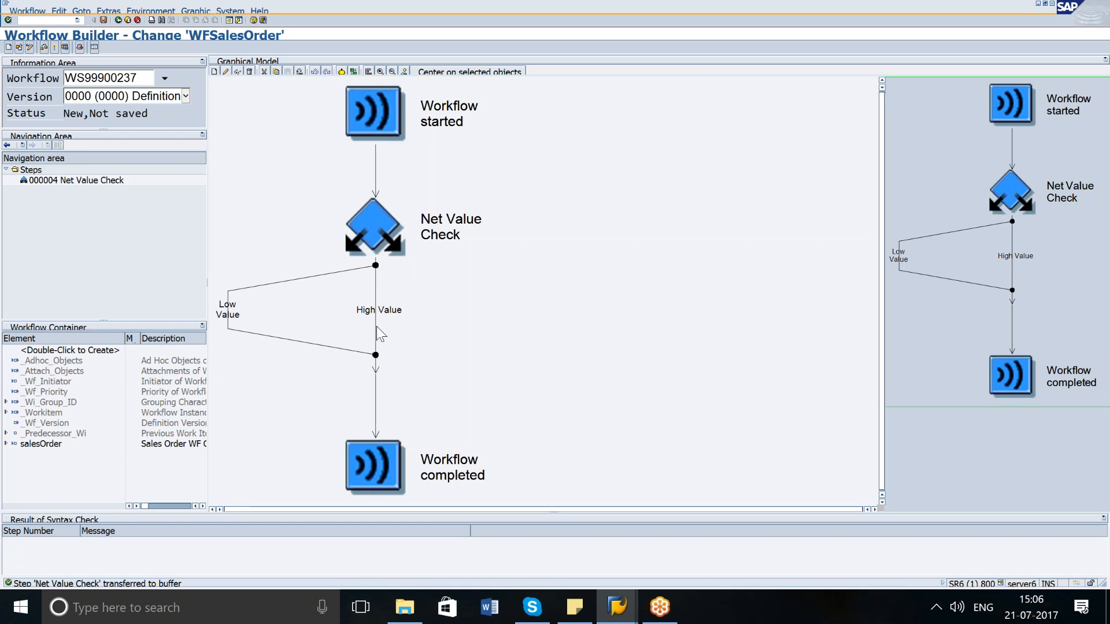
Insert a Send Mail step on the Low Value branch of the condition.
{"action": "left_click", "coordinate": [231, 319]}
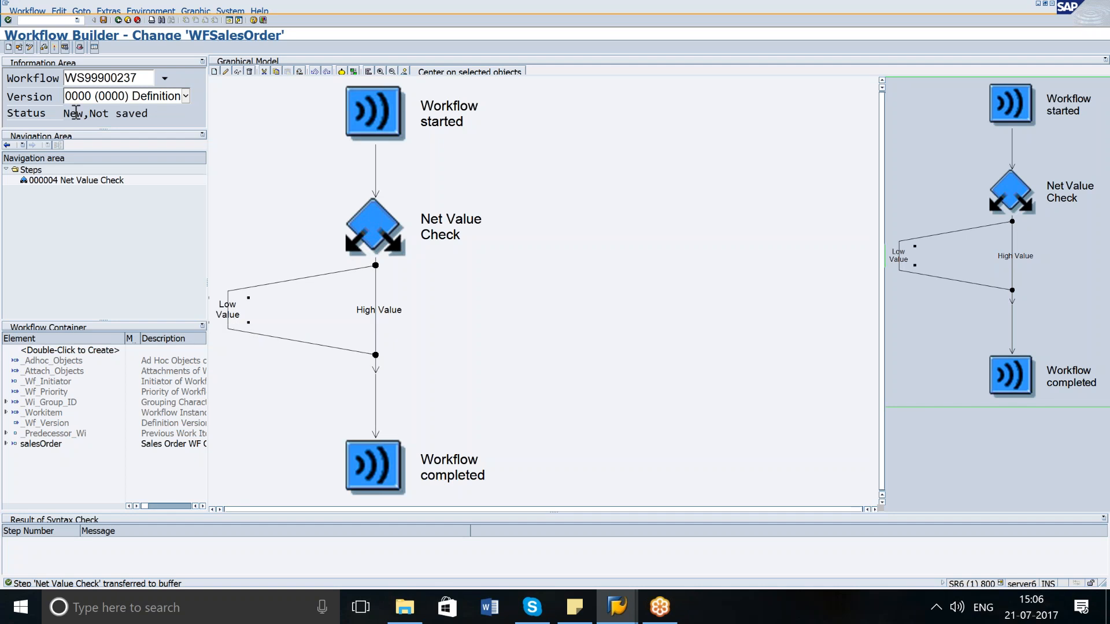
{"action": "left_click", "coordinate": [59, 13]}
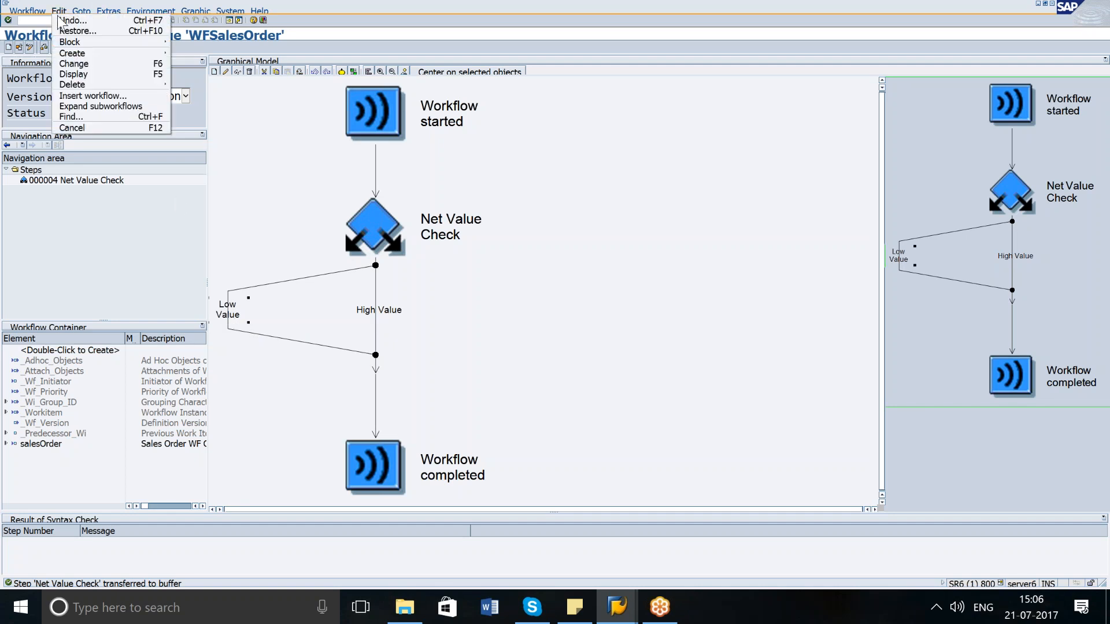
{"action": "mouse_move", "coordinate": [86, 56]}
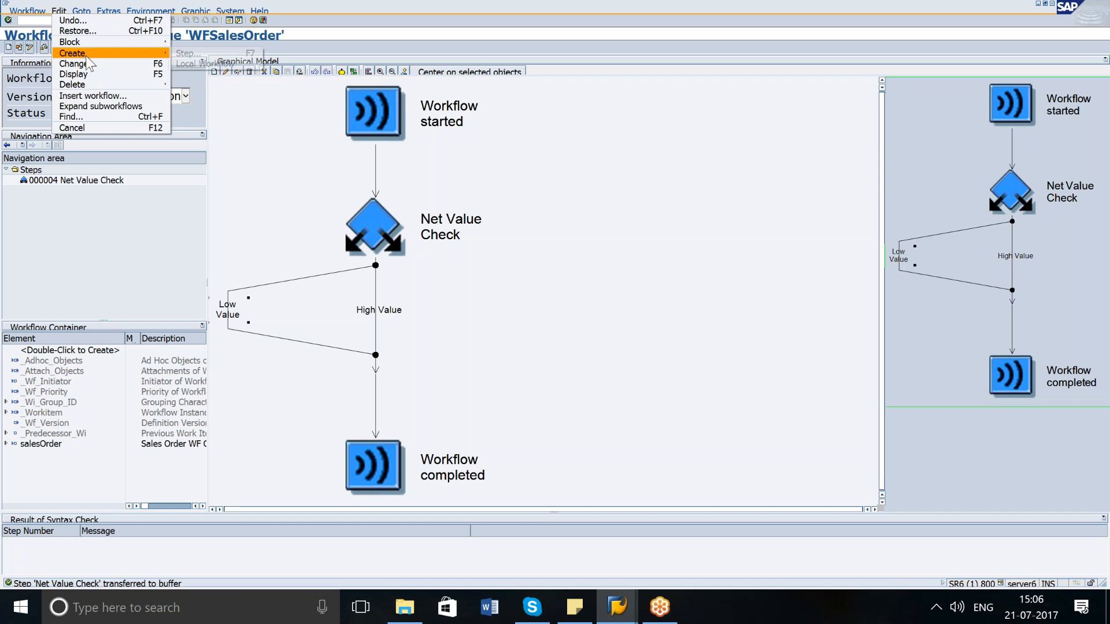
{"action": "left_click", "coordinate": [222, 51]}
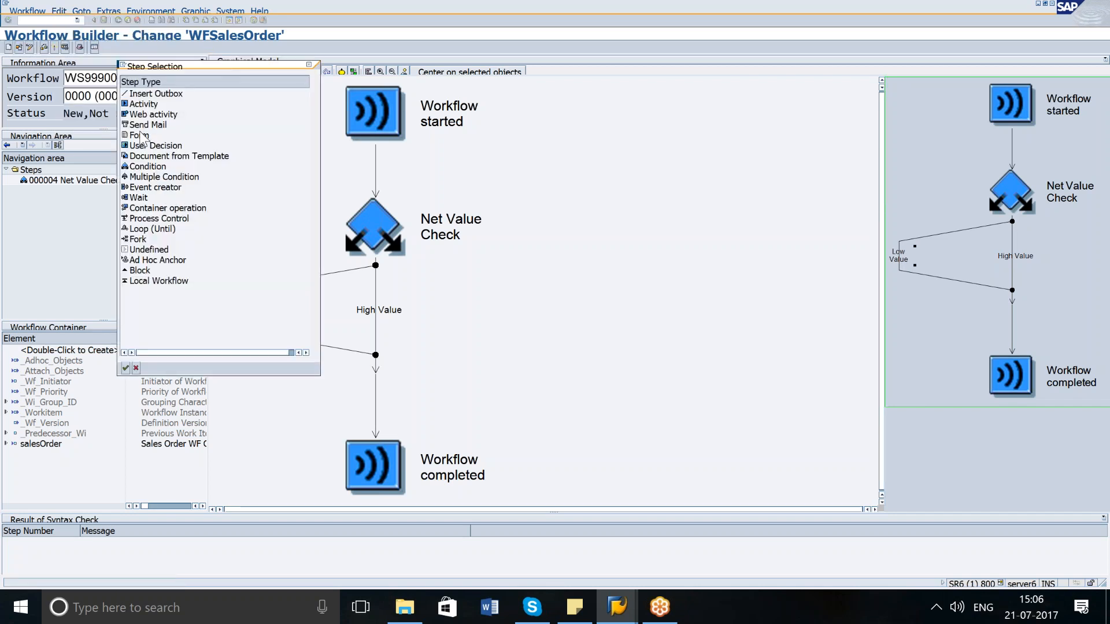
{"action": "left_click", "coordinate": [144, 125]}
{"action": "left_click", "coordinate": [126, 369]}
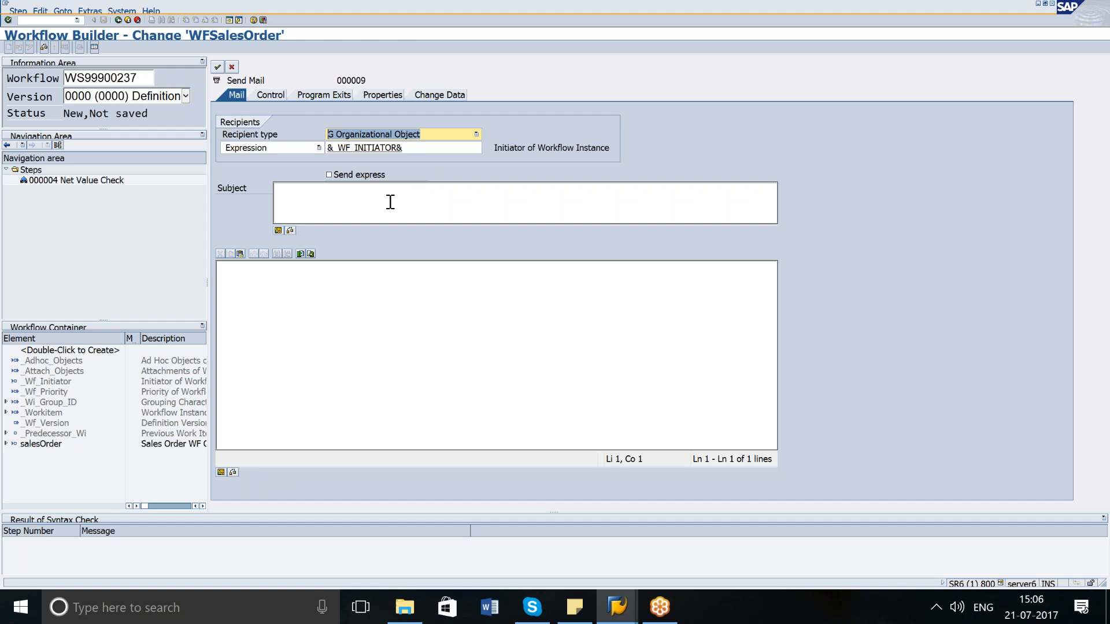
Set the mail subject to Low Value Order Changed, keeping the organizational object recipient type.
{"action": "left_click", "coordinate": [435, 133]}
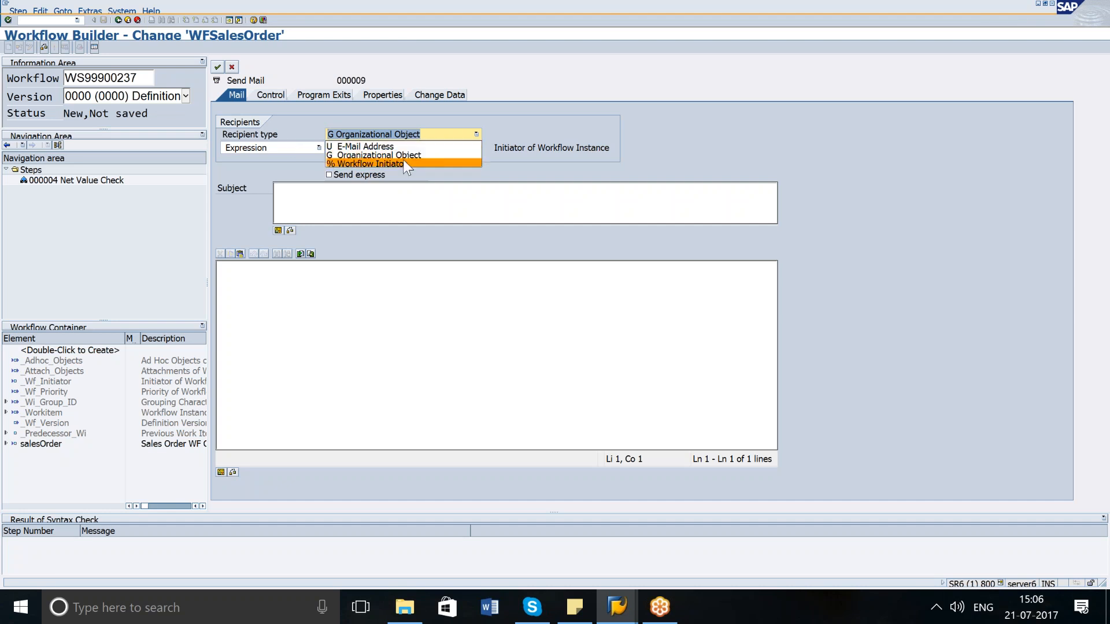
{"action": "left_click", "coordinate": [445, 114]}
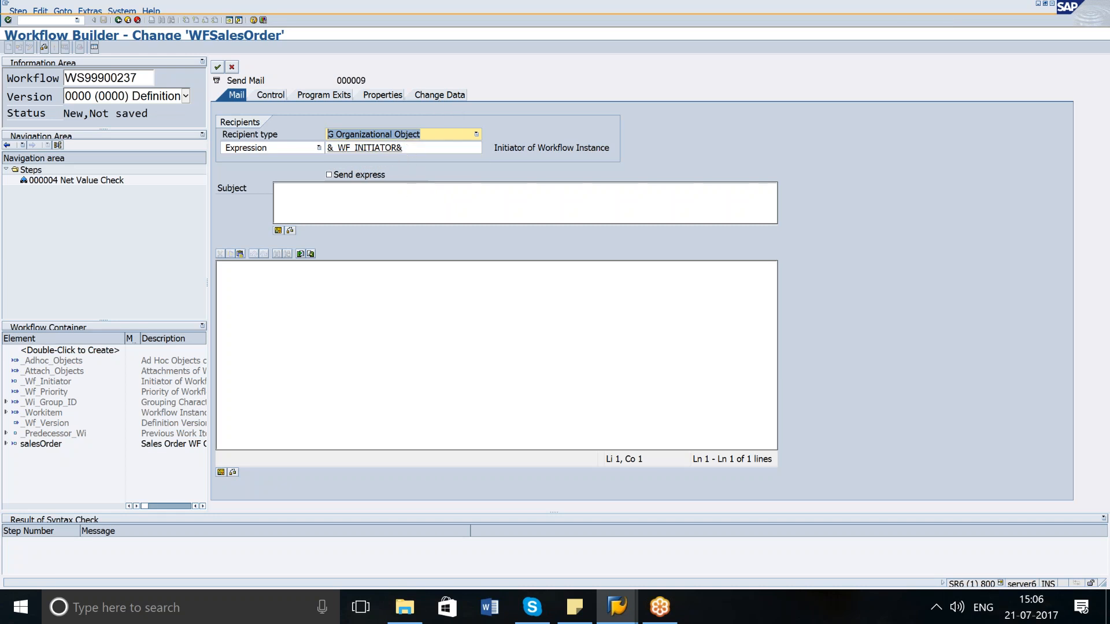
{"action": "left_click", "coordinate": [407, 188]}
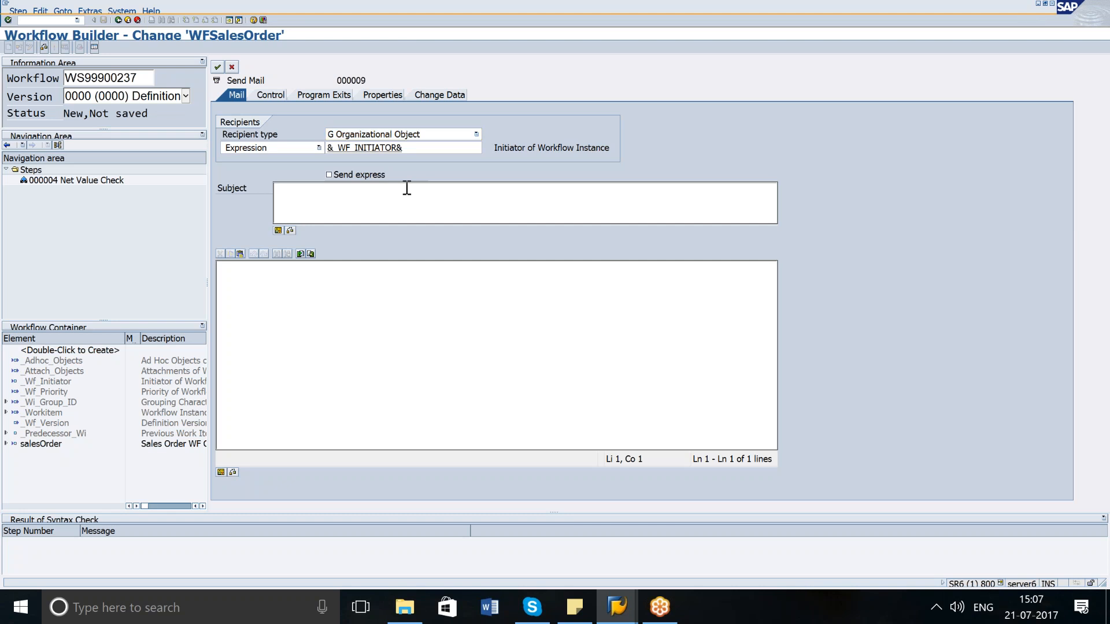
{"action": "type", "text": "Low Value Order"}
{"action": "type", "text": " Change"}
{"action": "type", "text": "d "}
{"action": "type", "text": "Dear"}
{"action": "type", "text": " User,"}
Write the mail body 'Dear User, A sales order has been changed. Its a low value order. Thanks Workflow team' and copy it.
{"action": "key", "text": "Return"}
{"action": "type", "text": "A s"}
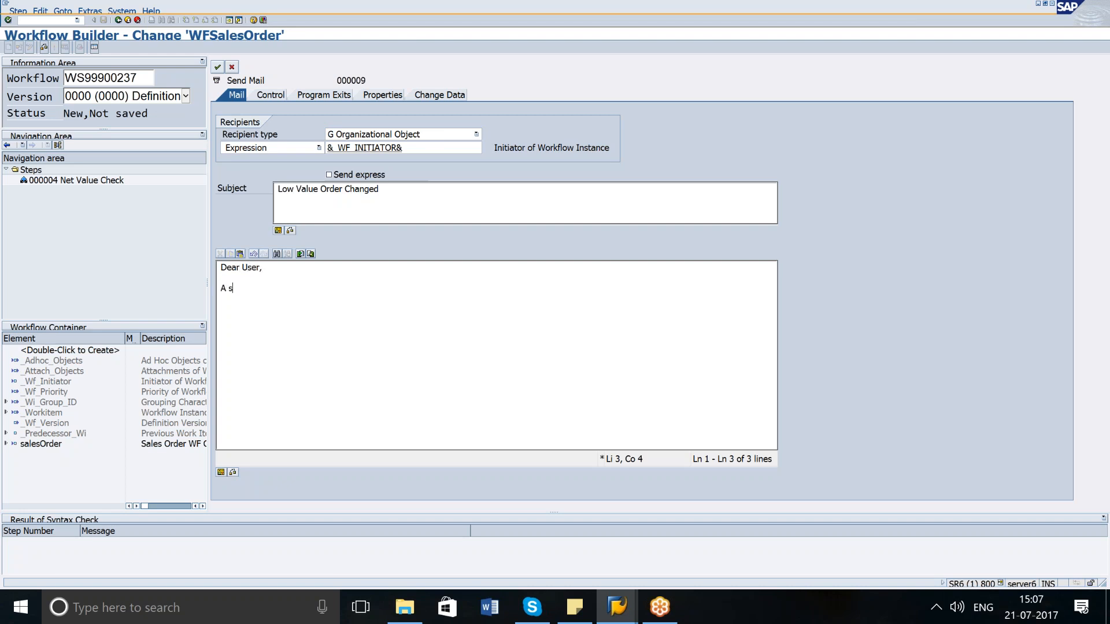
{"action": "type", "text": "alee"}
{"action": "type", "text": " order has been "}
{"action": "type", "text": "changed"}
{"action": "type", "text": ". Its "}
{"action": "type", "text": "a low va"}
{"action": "type", "text": "lue orde."}
{"action": "type", "text": "."}
{"action": "key", "text": "Return"}
{"action": "key", "text": "Return"}
{"action": "type", "text": "Thanks"}
{"action": "key", "text": "Return"}
{"action": "type", "text": "Workflow team"}
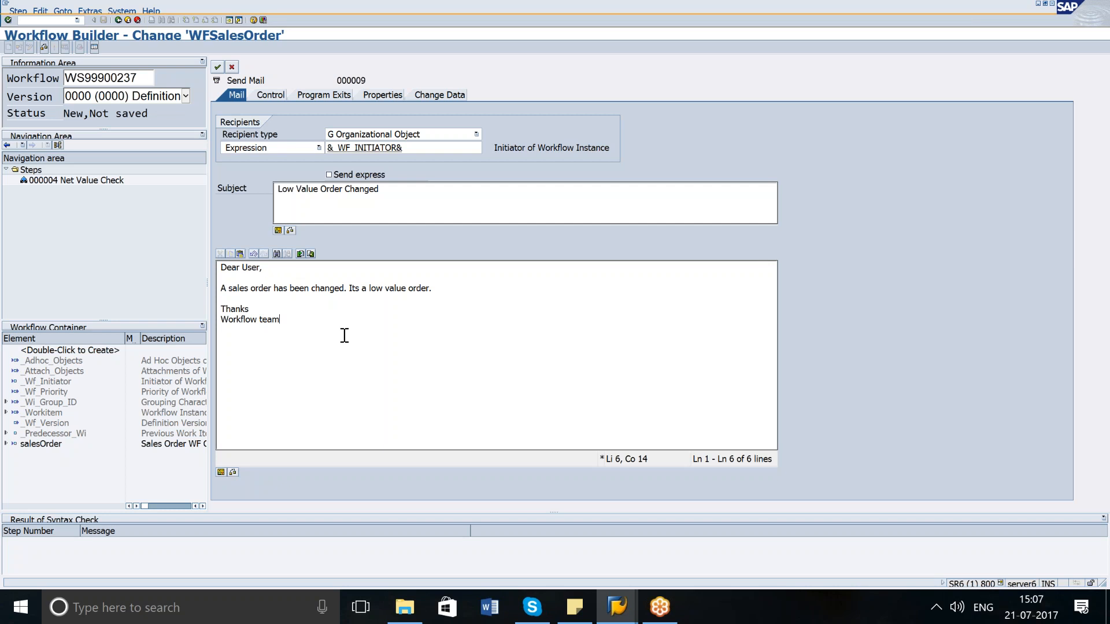
{"action": "left_click_drag", "start_coordinate": [319, 328], "coordinate": [177, 238]}
{"action": "key", "text": "ctrl+c"}
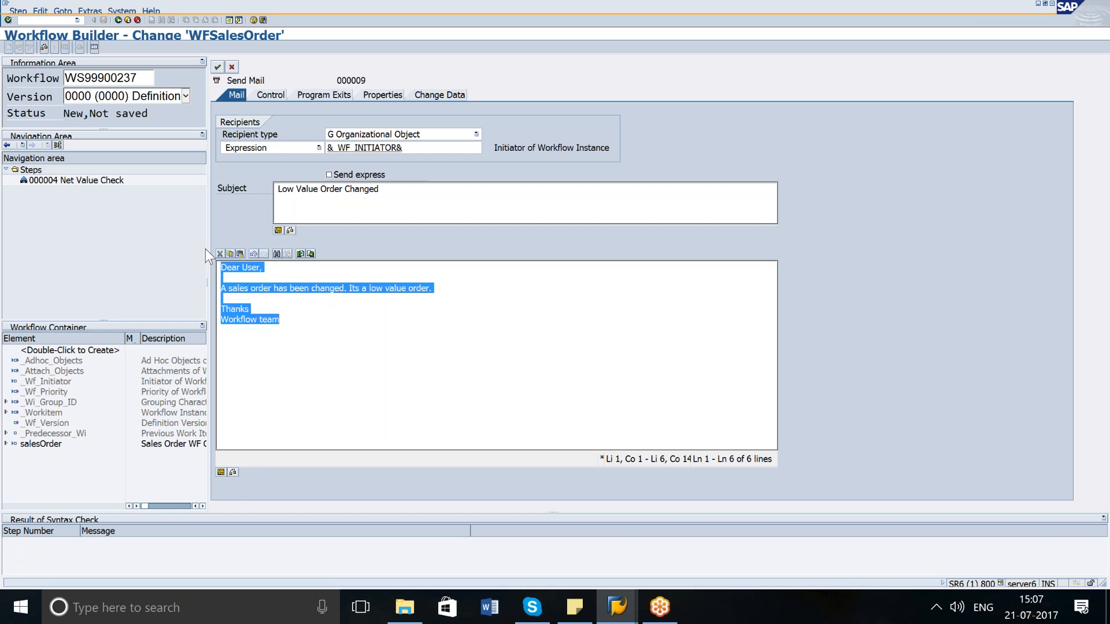
{"action": "left_click", "coordinate": [335, 319]}
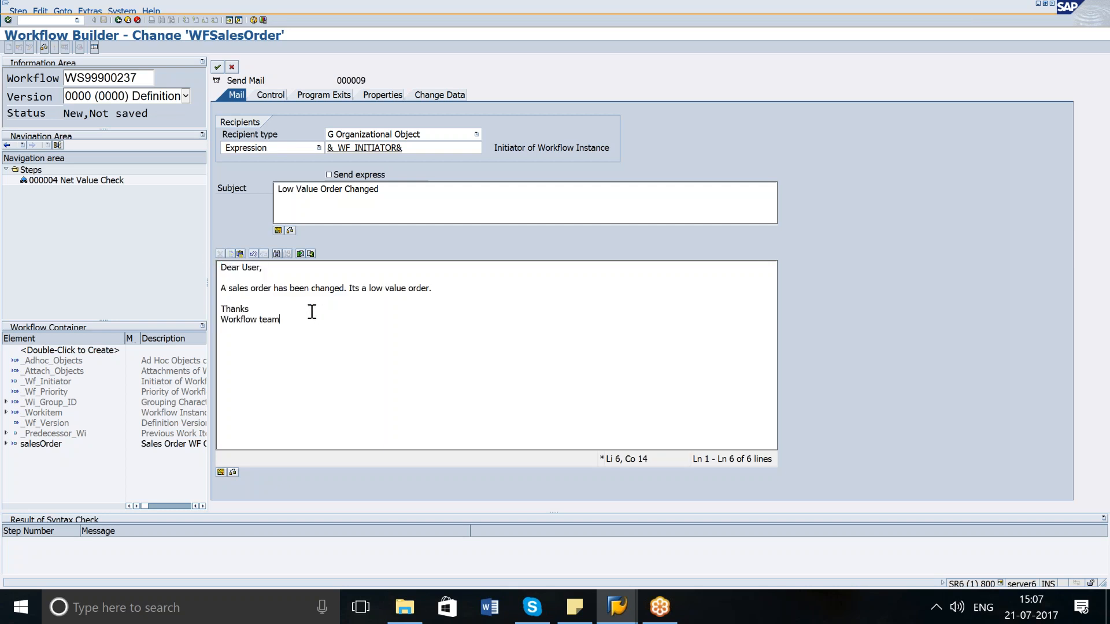
Confirm the mail step, accept the proposed task name Sales Order Change Notification, and save it as a local object.
{"action": "key", "text": "Return"}
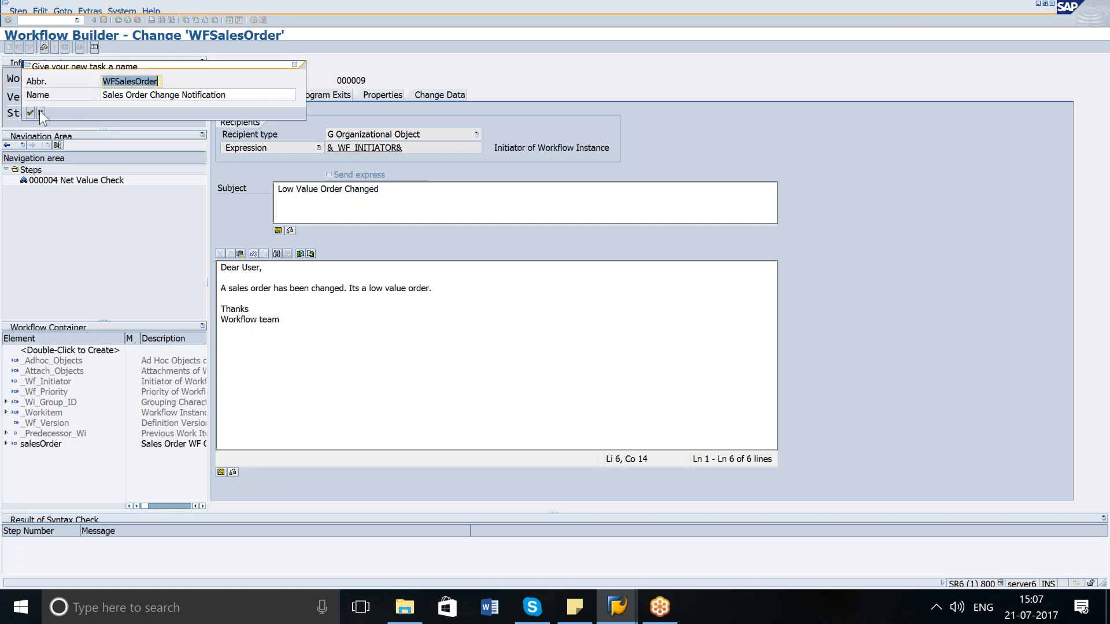
{"action": "left_click", "coordinate": [31, 113]}
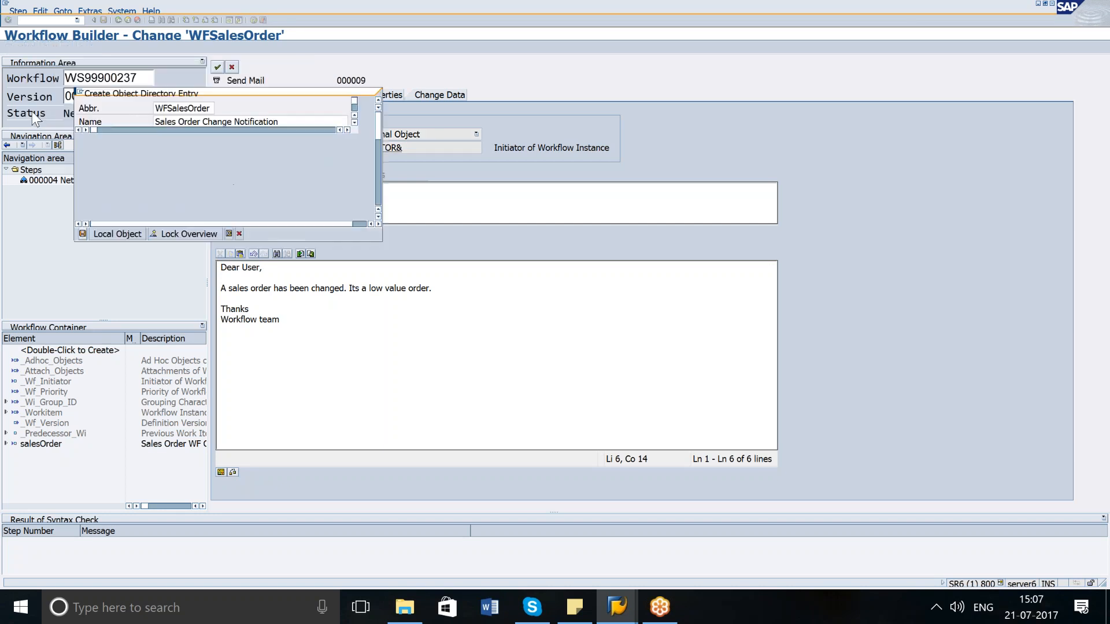
{"action": "left_click", "coordinate": [116, 233]}
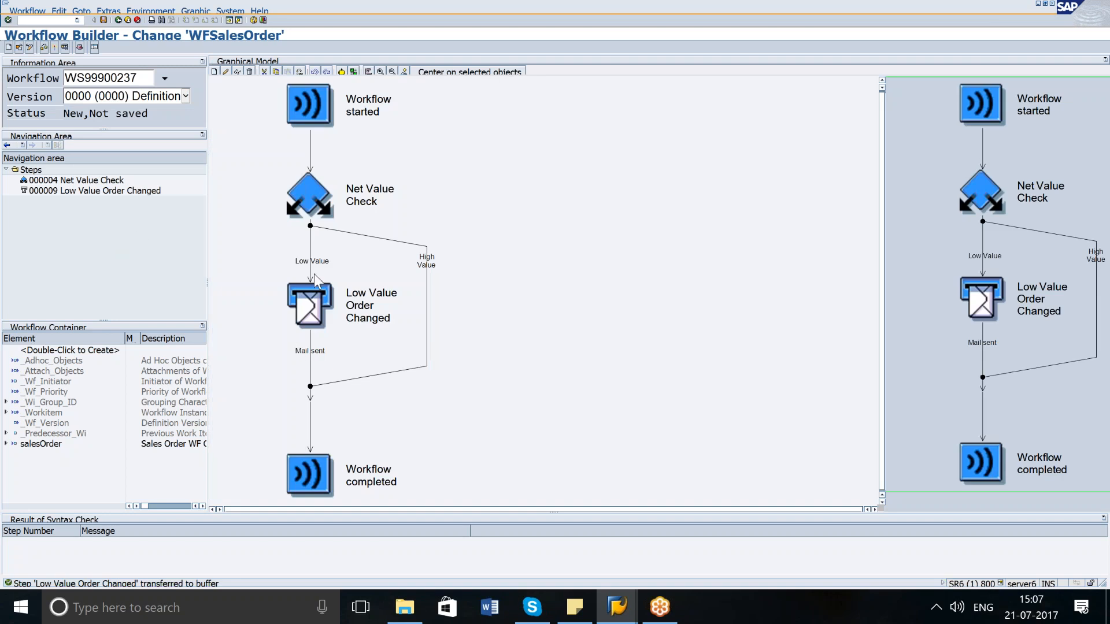
Insert a Send Mail step on the High Value branch of the condition.
{"action": "left_click", "coordinate": [428, 265]}
{"action": "left_click", "coordinate": [60, 11]}
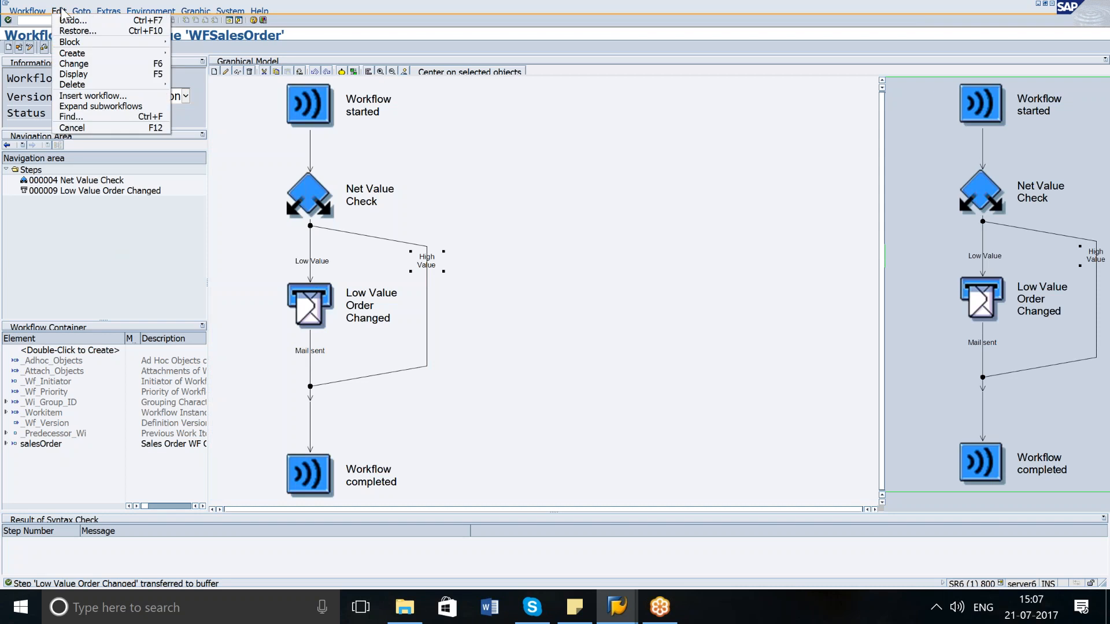
{"action": "mouse_move", "coordinate": [81, 12]}
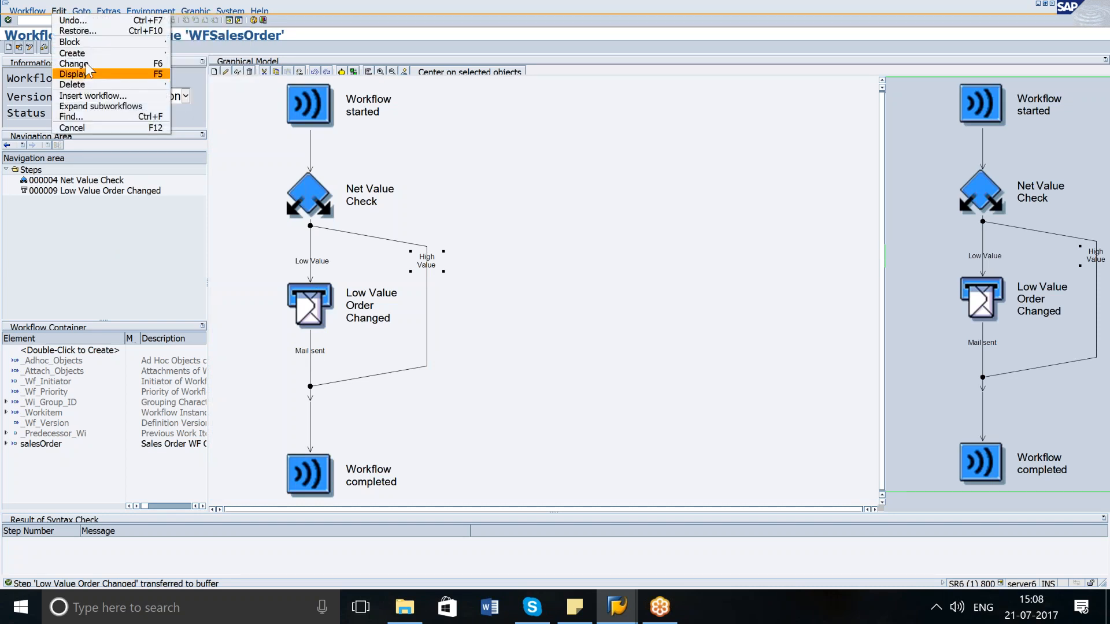
{"action": "mouse_move", "coordinate": [145, 58]}
{"action": "left_click", "coordinate": [186, 54]}
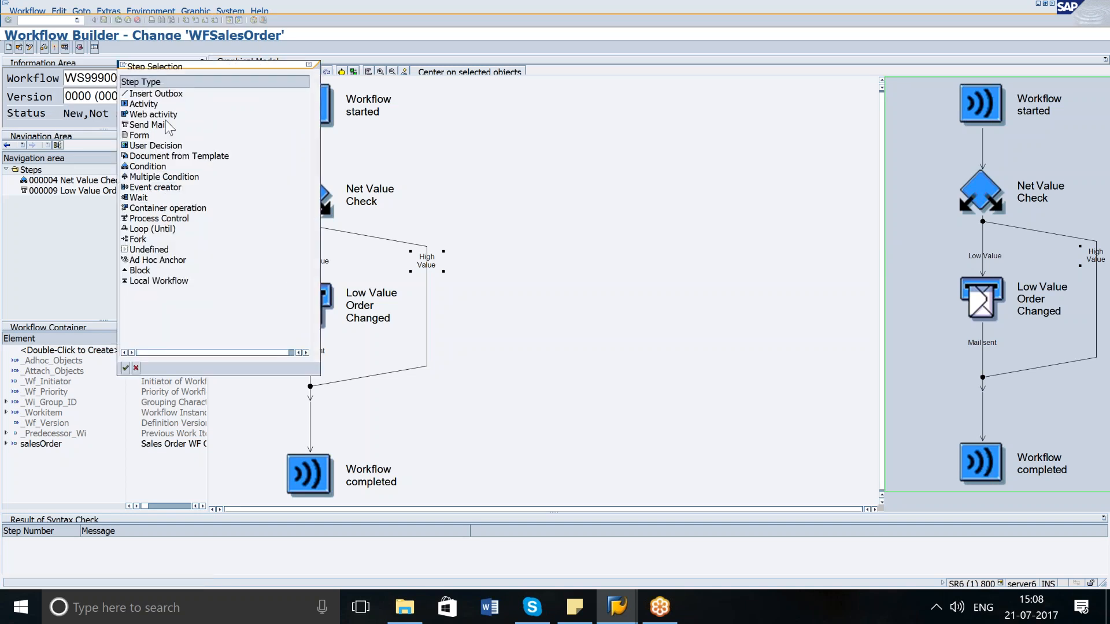
{"action": "left_click", "coordinate": [148, 124]}
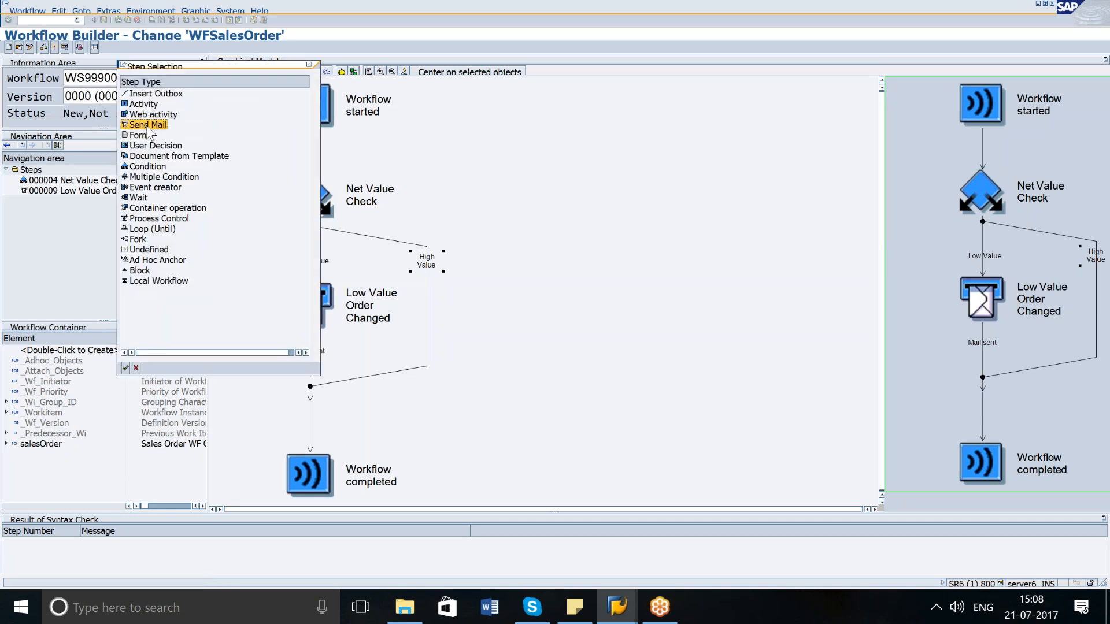
{"action": "left_click", "coordinate": [126, 368]}
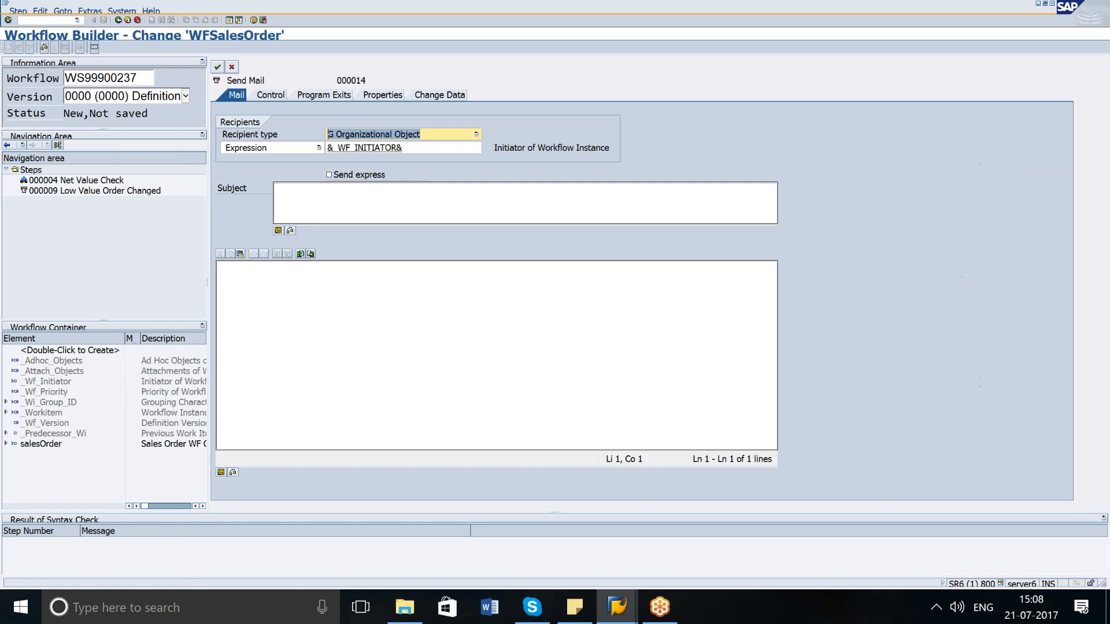
Set the subject to High Value Order Changed and paste the copied mail body.
{"action": "left_click", "coordinate": [382, 198]}
{"action": "type", "text": "Hi"}
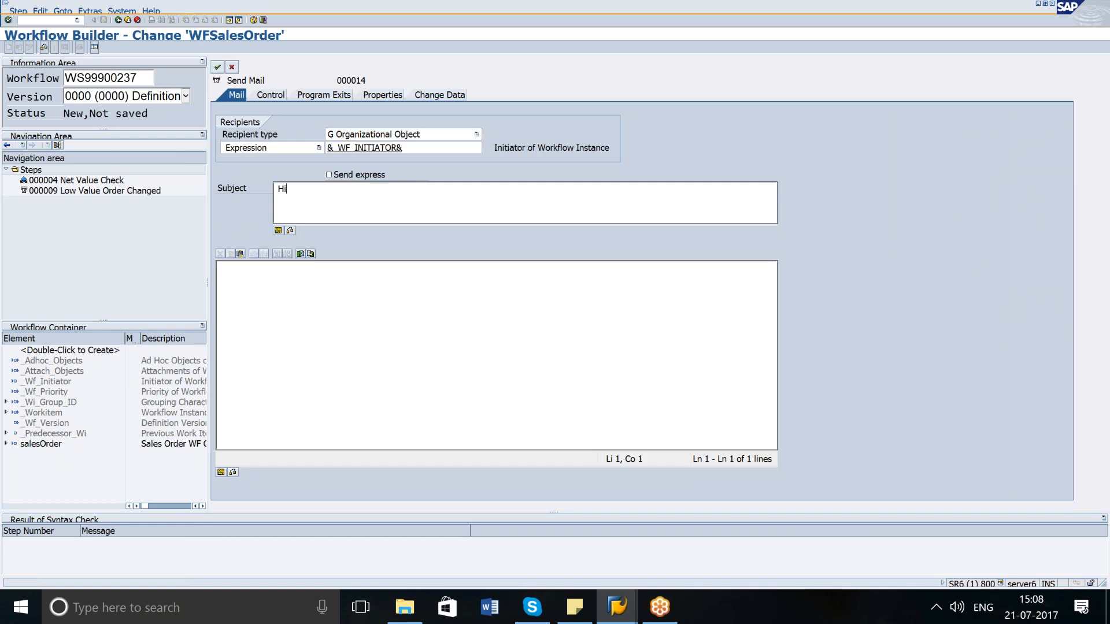
{"action": "type", "text": "gh Value "}
{"action": "type", "text": "Order Chang"}
{"action": "type", "text": "esd"}
{"action": "key", "text": "ctrl+v"}
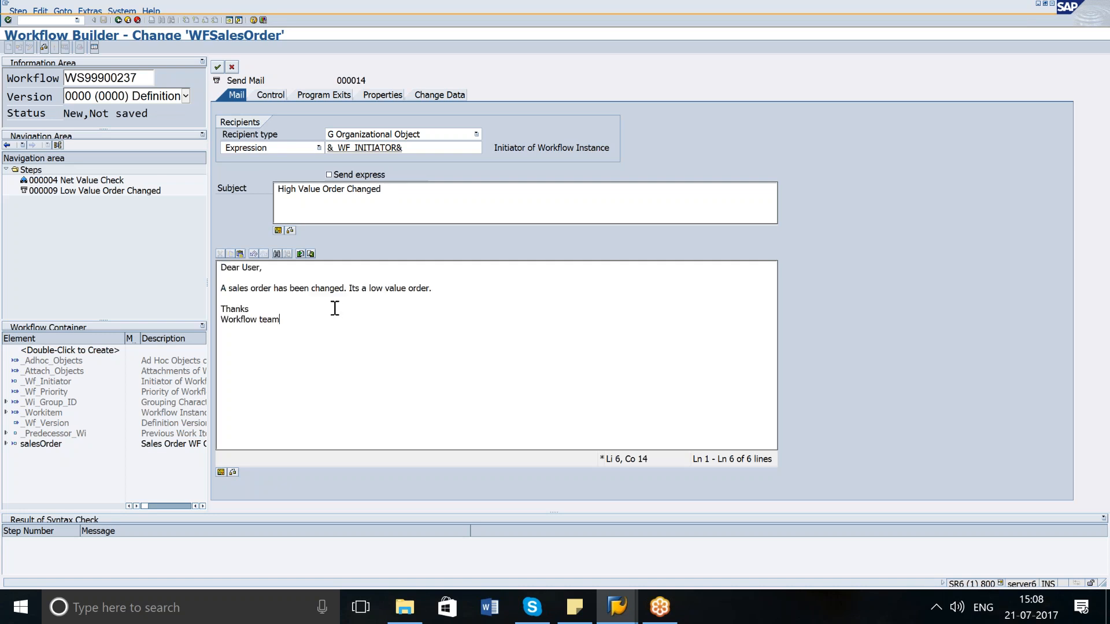
Replace low with high in the body's order sentence.
{"action": "left_click", "coordinate": [382, 288]}
{"action": "key", "text": "BackSpace"}
{"action": "key", "text": "BackSpace"}
{"action": "key", "text": "BackSpace"}
{"action": "type", "text": "high"}
Confirm the high value mail step, accept the proposed task name, and save it as a local object.
{"action": "left_click", "coordinate": [218, 67]}
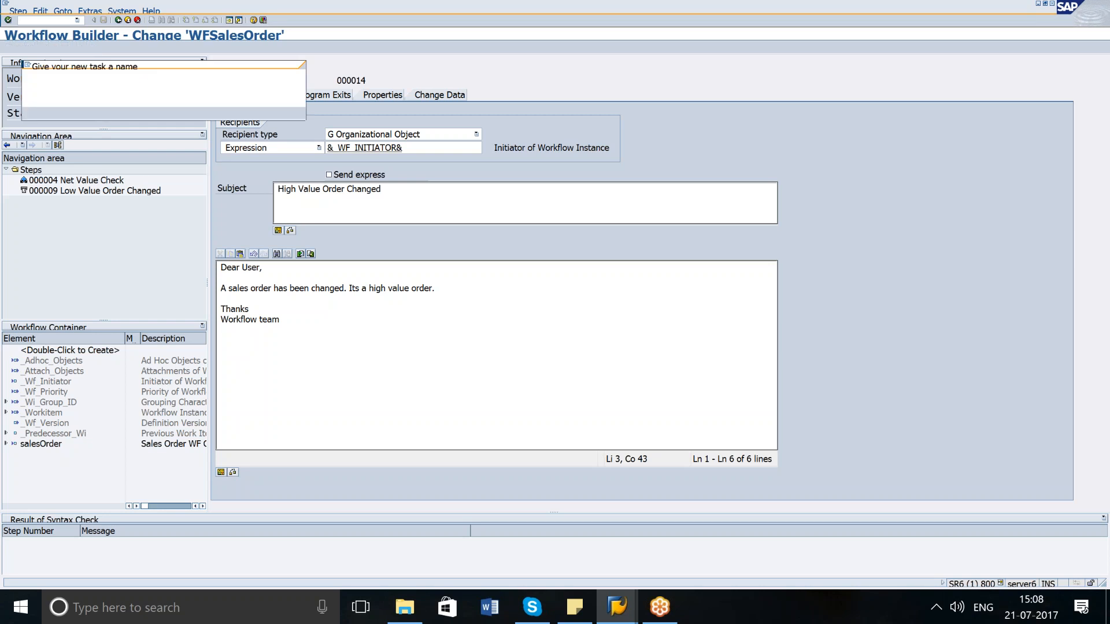
{"action": "left_click", "coordinate": [30, 112]}
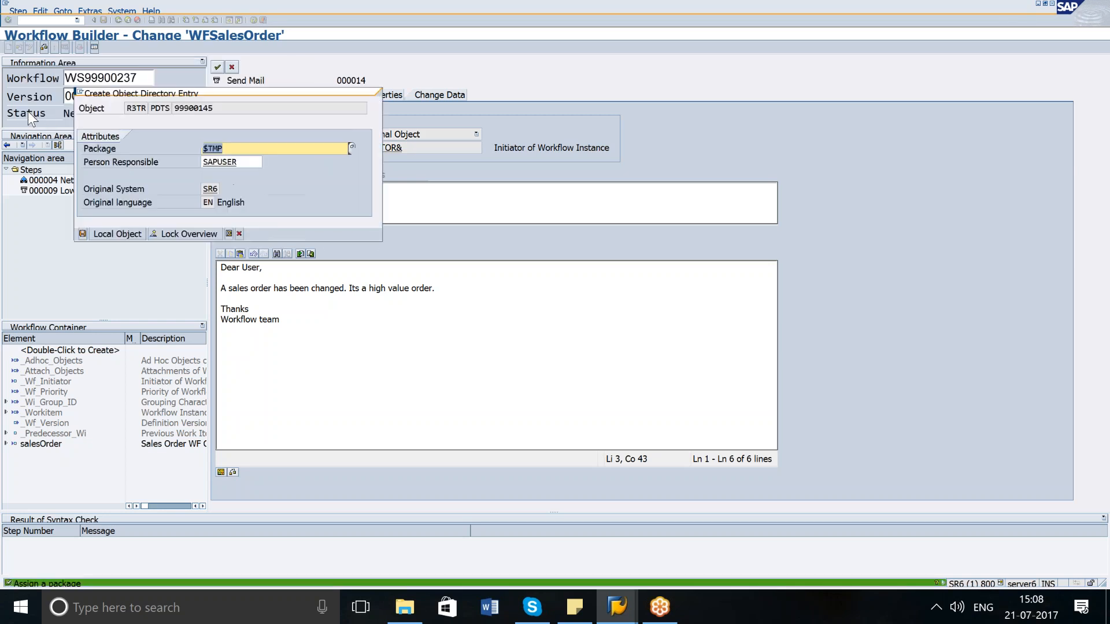
{"action": "left_click", "coordinate": [104, 233]}
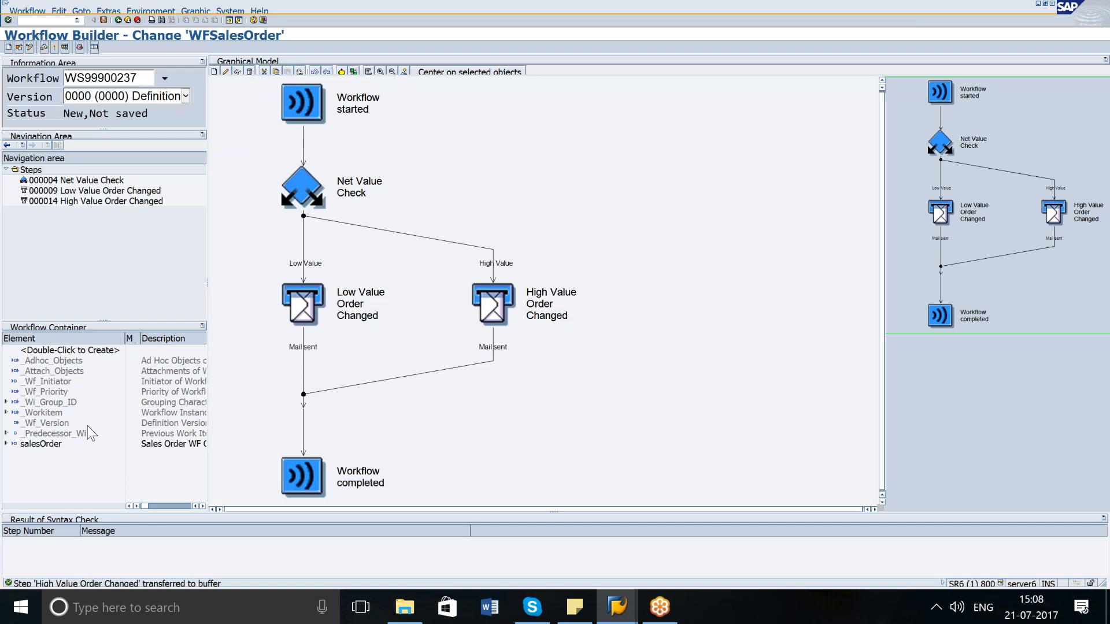
Expand the salesOrder container element and open it for changing.
{"action": "left_click", "coordinate": [7, 444]}
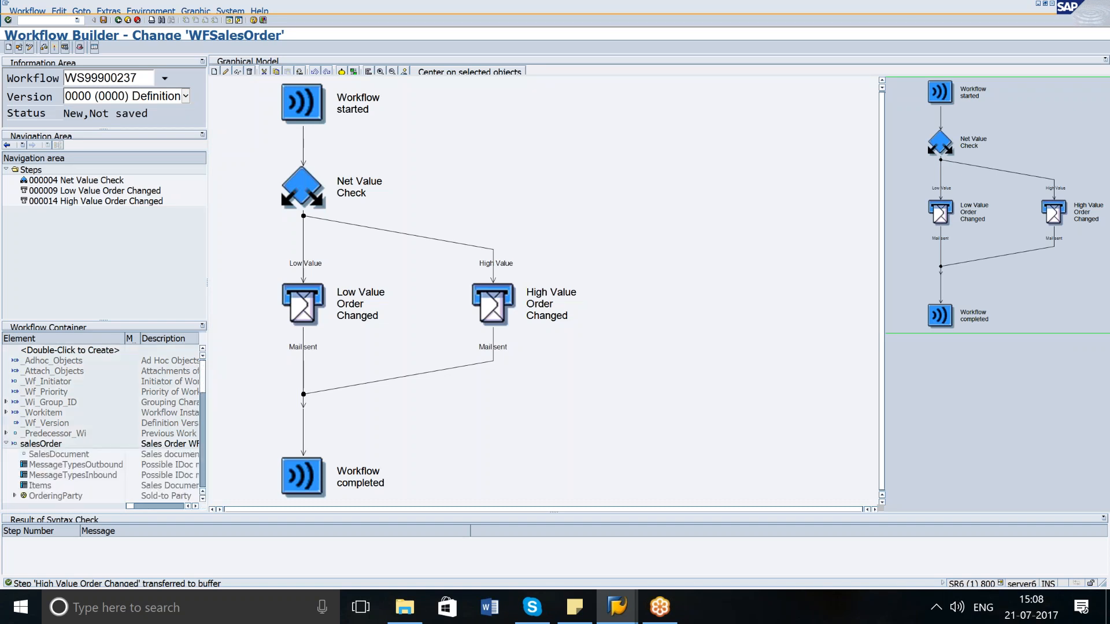
{"action": "right_click", "coordinate": [43, 450]}
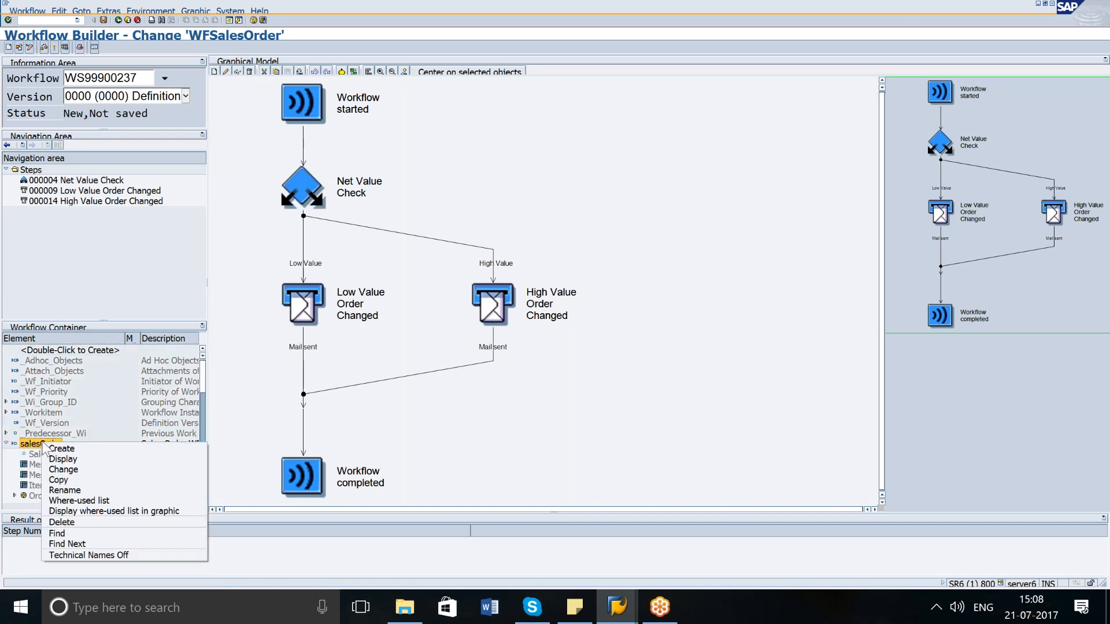
{"action": "left_click", "coordinate": [64, 469]}
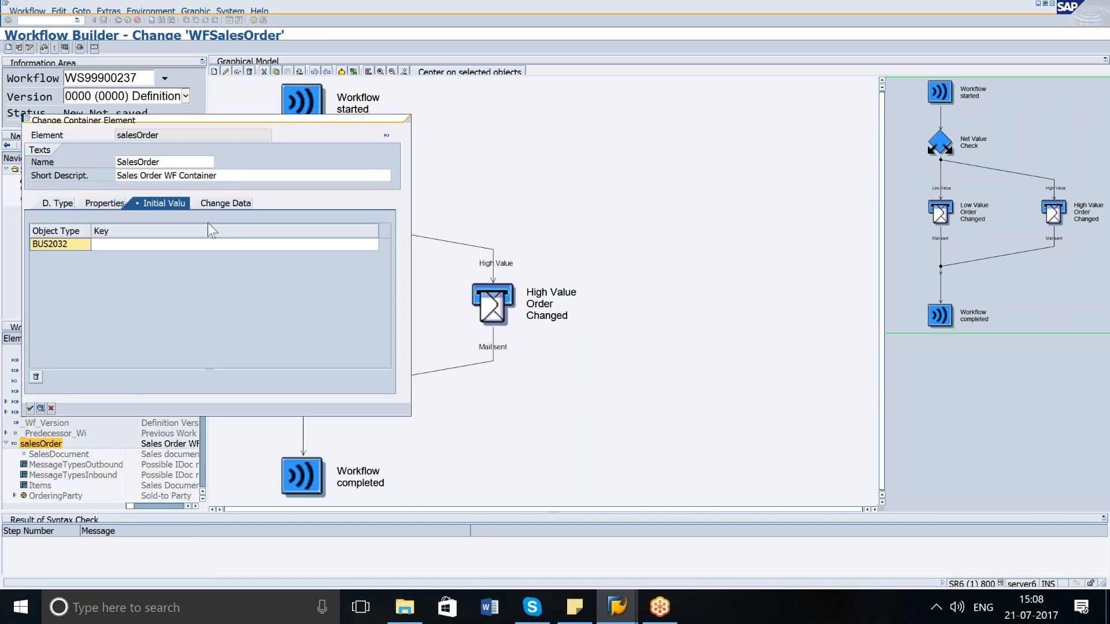
Review the salesOrder element's initial value, data type and import properties, then close the dialog.
{"action": "left_click", "coordinate": [112, 201]}
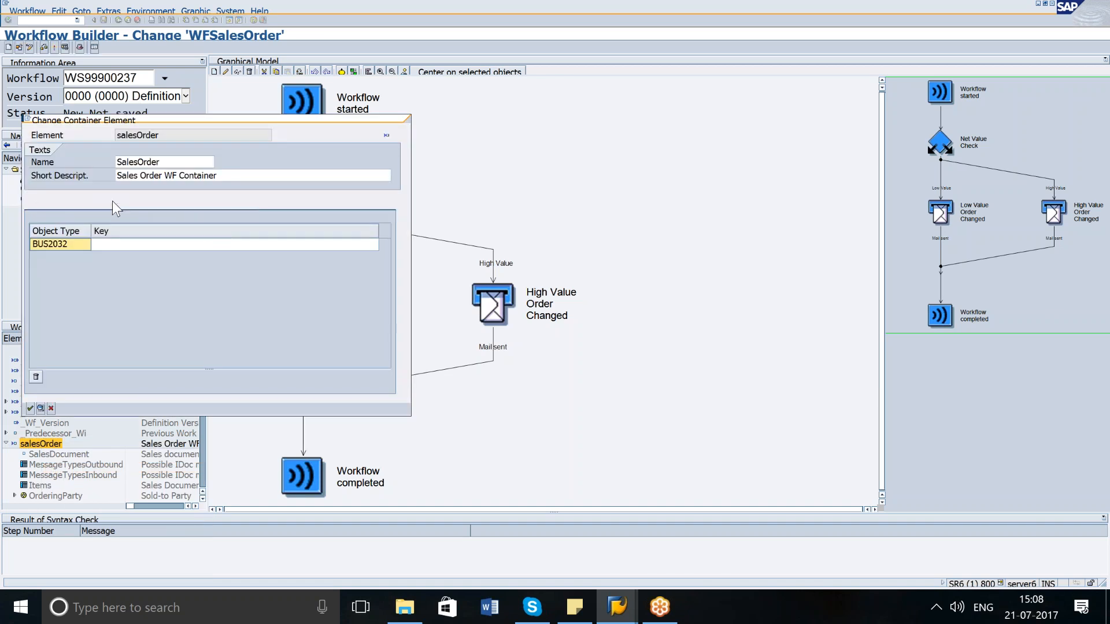
{"action": "left_click", "coordinate": [70, 201]}
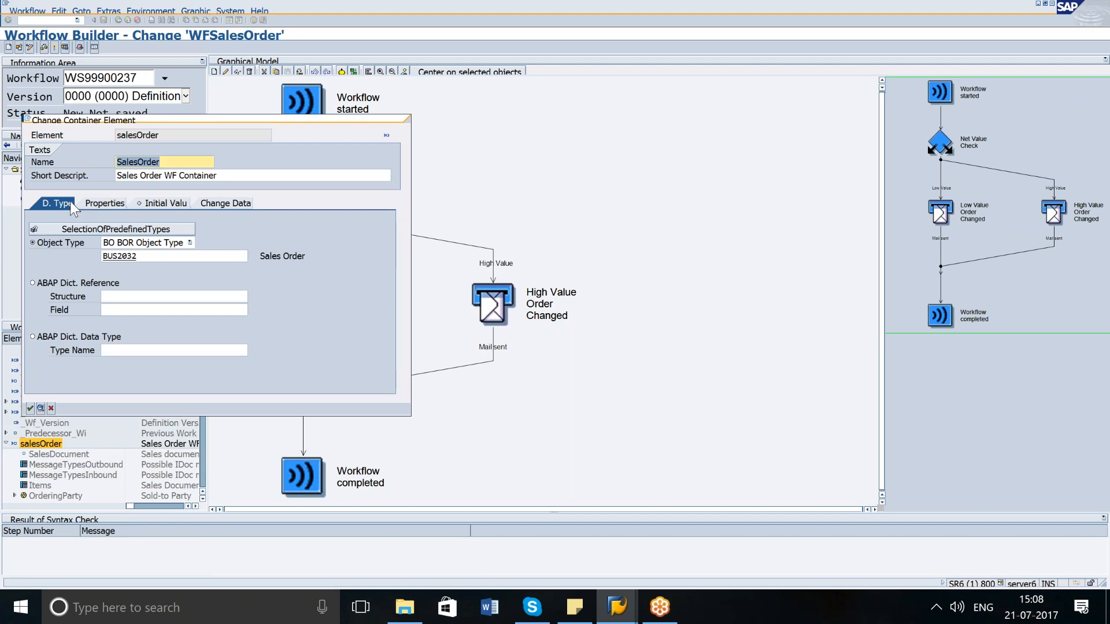
{"action": "left_click", "coordinate": [227, 203]}
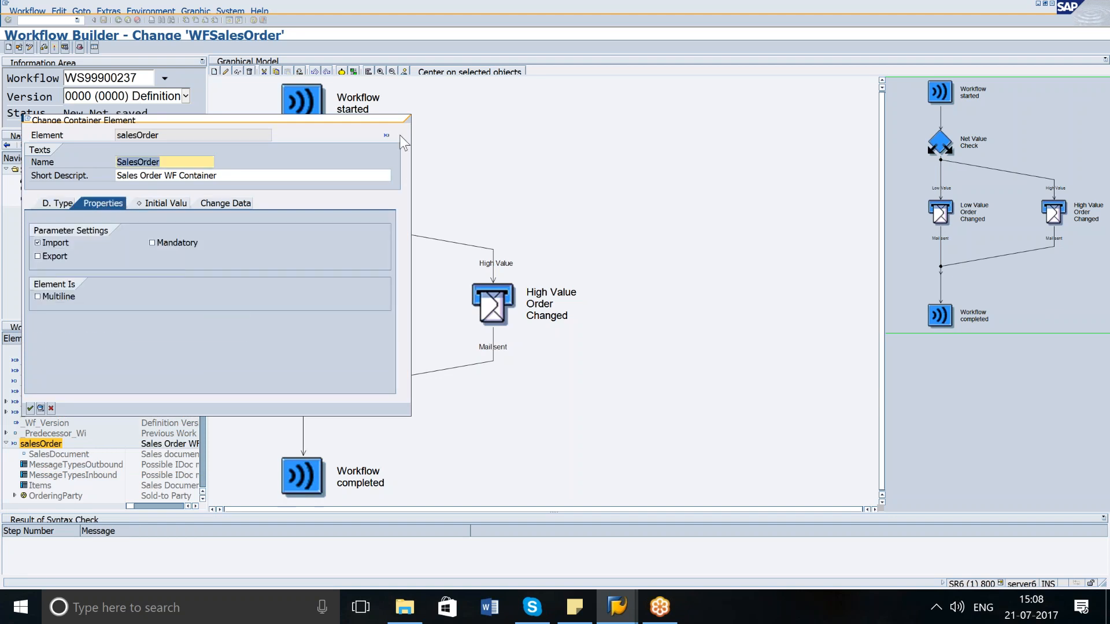
{"action": "left_click", "coordinate": [50, 408]}
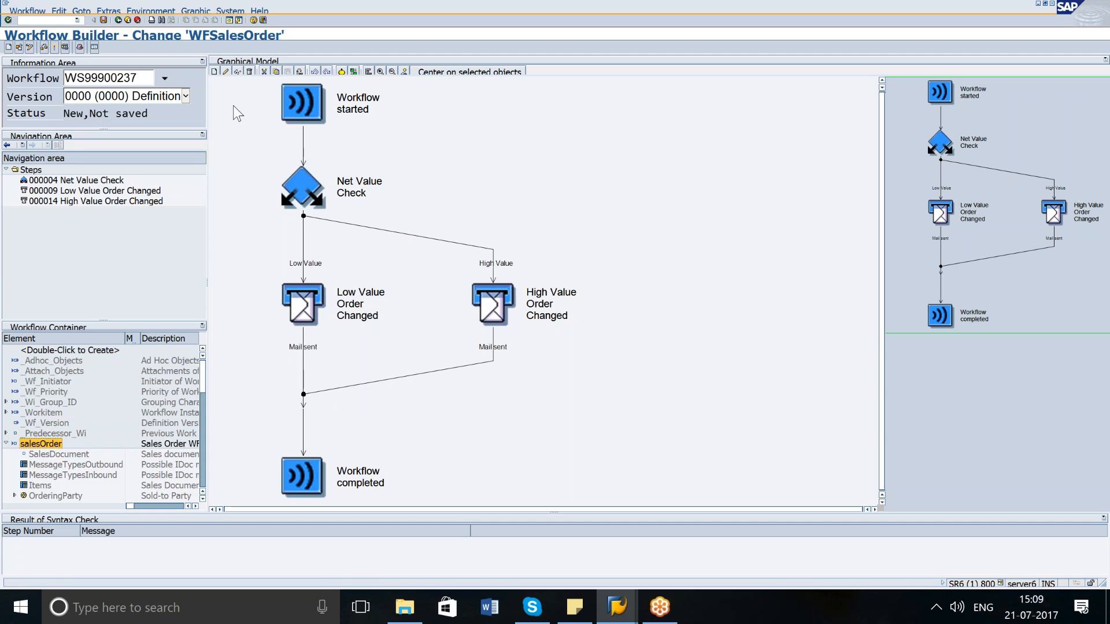
Add a workflow start event of category BO with object type BUS2032 and event CHANGED.
{"action": "left_click", "coordinate": [80, 47]}
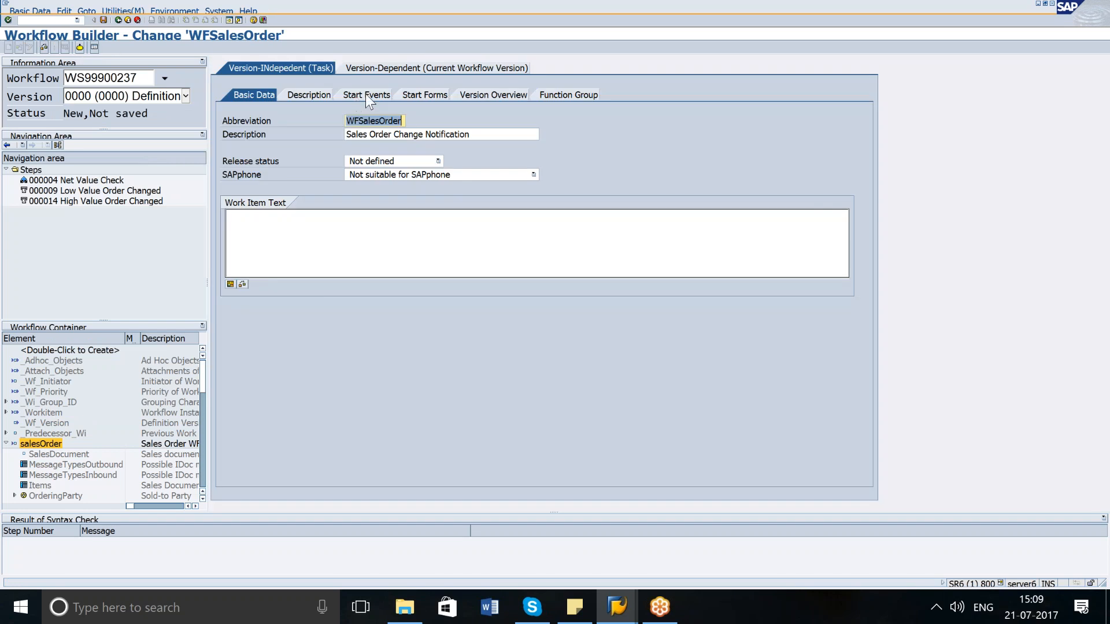
{"action": "left_click", "coordinate": [366, 93]}
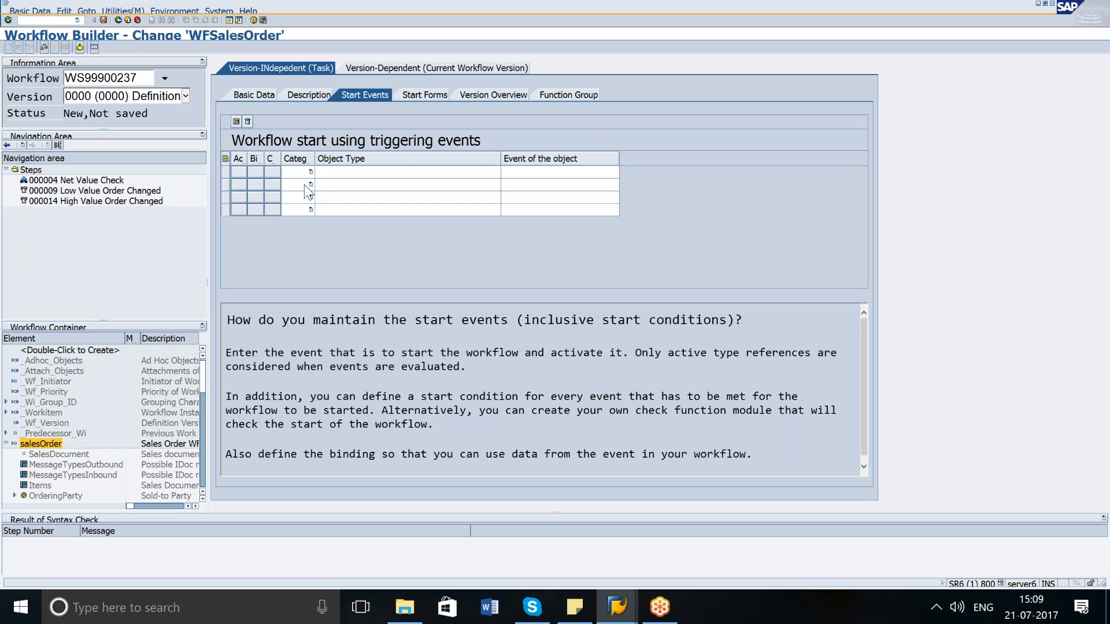
{"action": "left_click", "coordinate": [309, 172]}
{"action": "left_click", "coordinate": [297, 185]}
{"action": "left_click", "coordinate": [371, 171]}
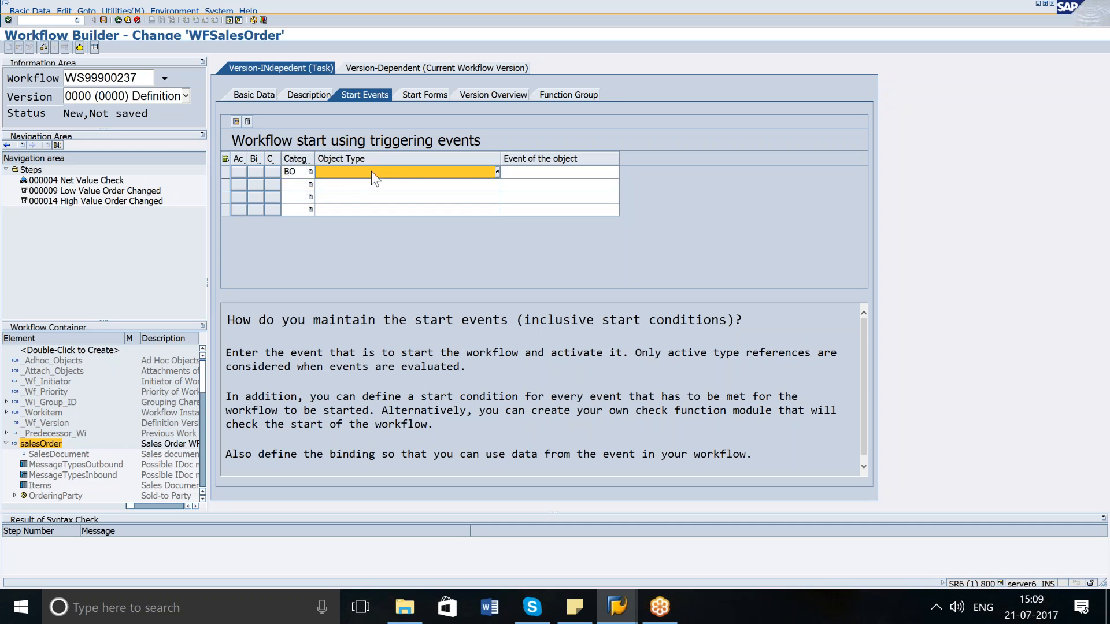
{"action": "left_click", "coordinate": [497, 171]}
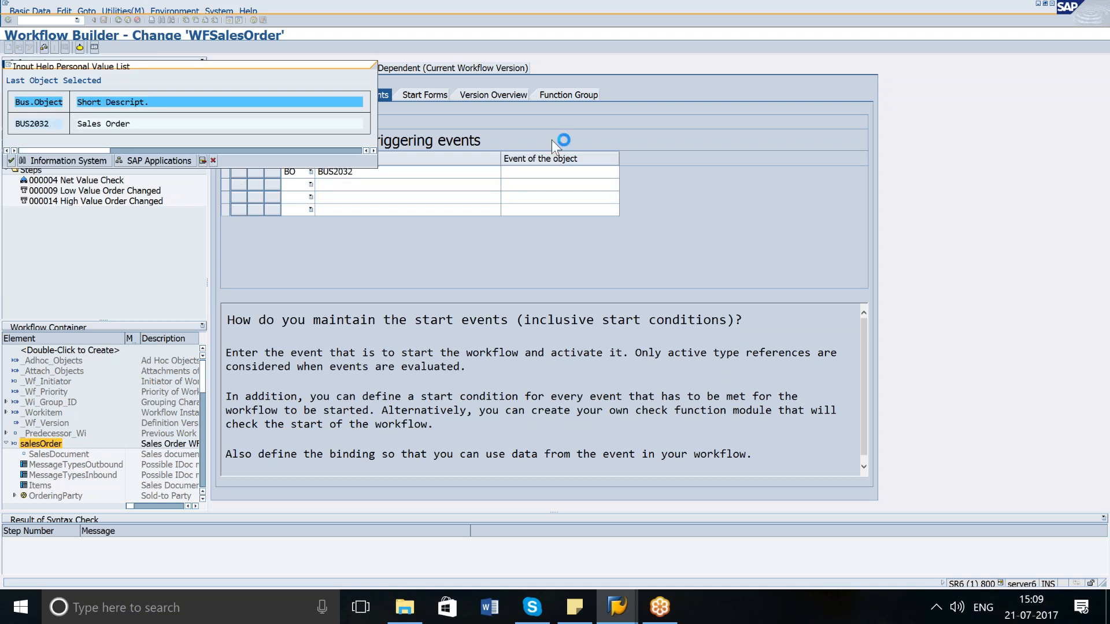
{"action": "double_click", "coordinate": [51, 123]}
{"action": "left_click", "coordinate": [599, 173]}
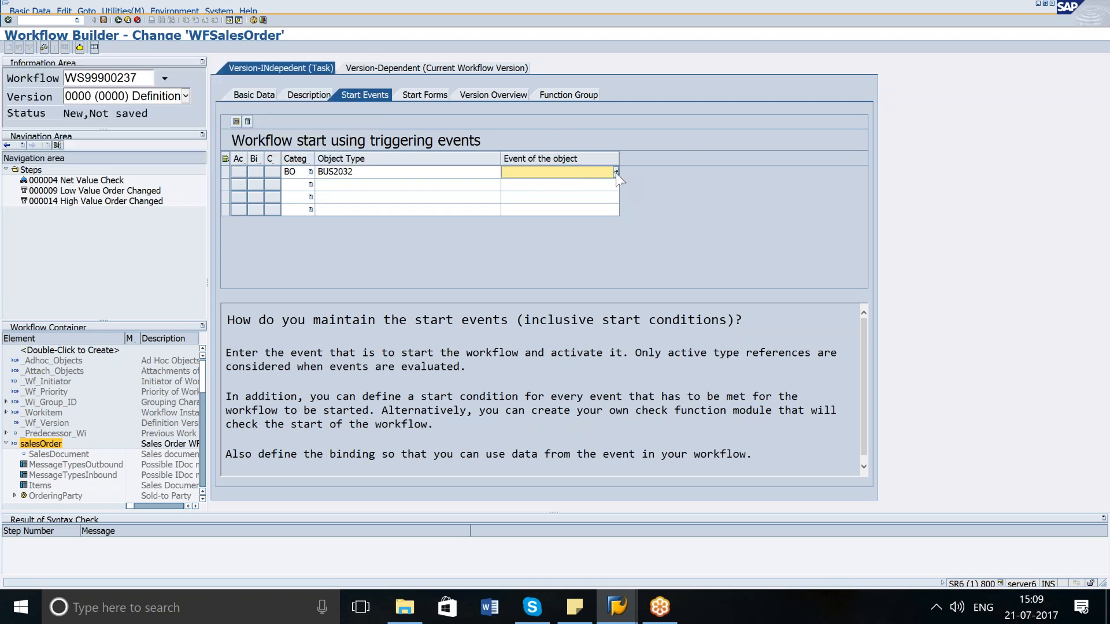
{"action": "left_click", "coordinate": [616, 172]}
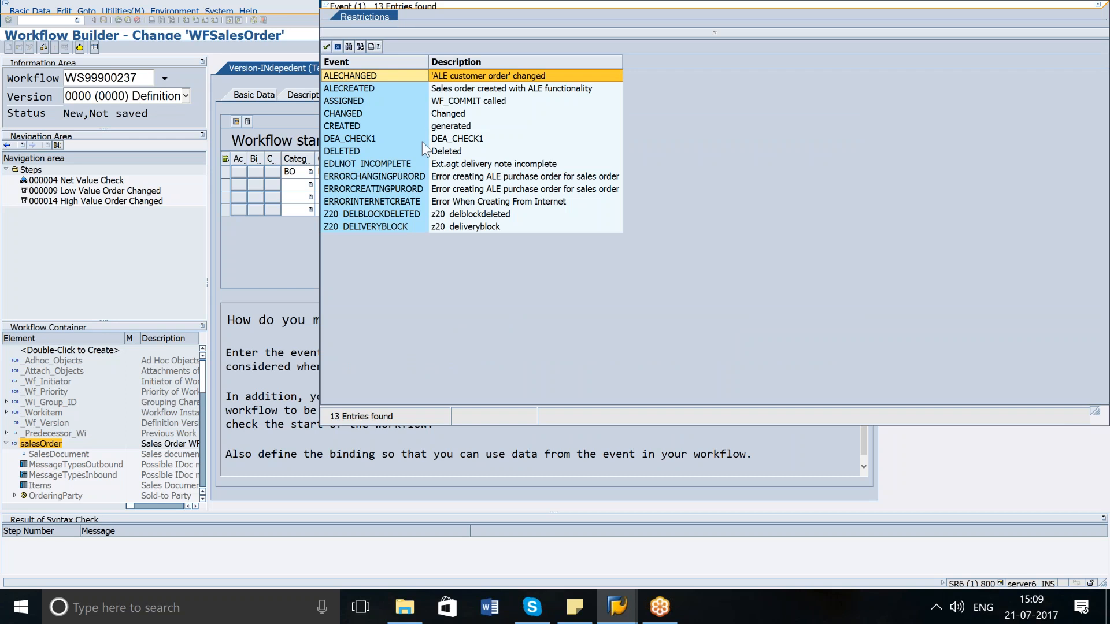
{"action": "double_click", "coordinate": [357, 114]}
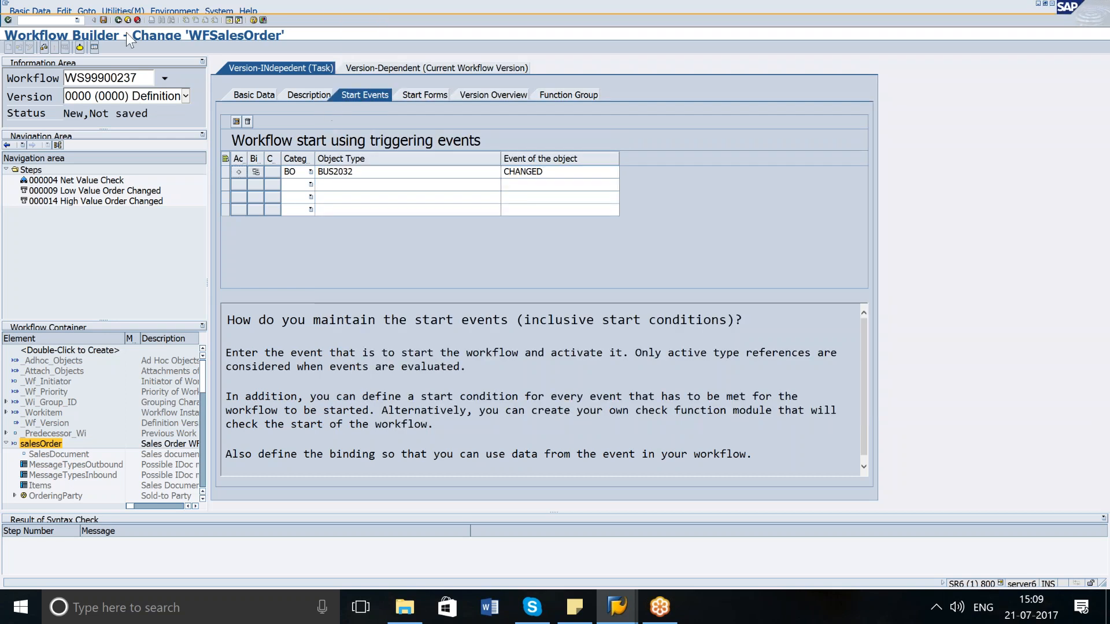
Save the start event, return to the workflow graph, run a syntax check and activate the workflow.
{"action": "left_click", "coordinate": [104, 20]}
{"action": "left_click", "coordinate": [119, 19]}
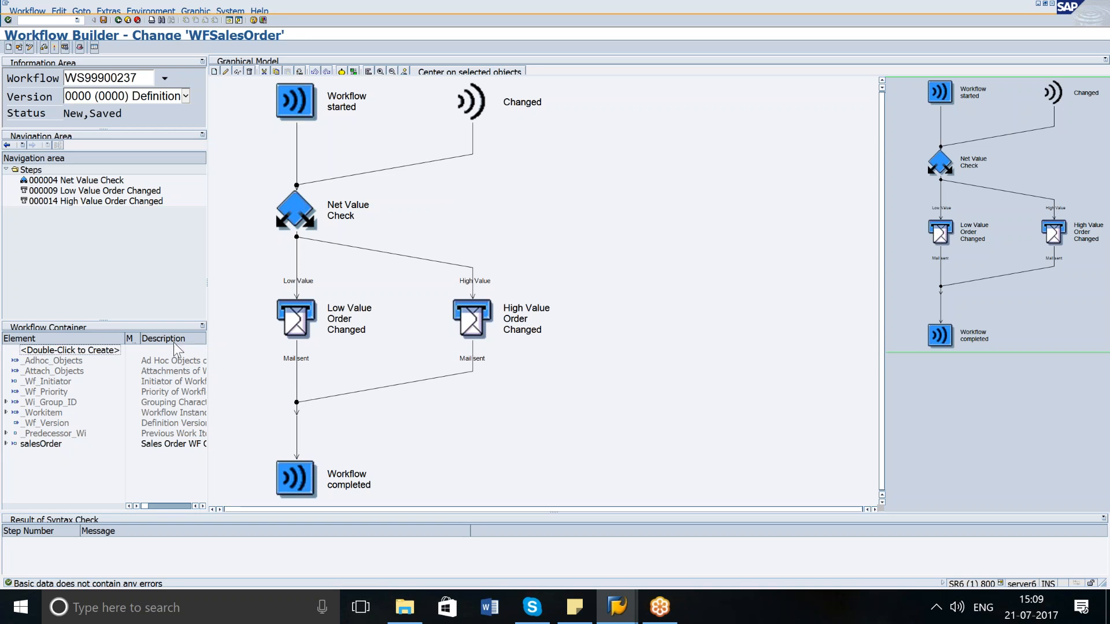
{"action": "left_click", "coordinate": [44, 49]}
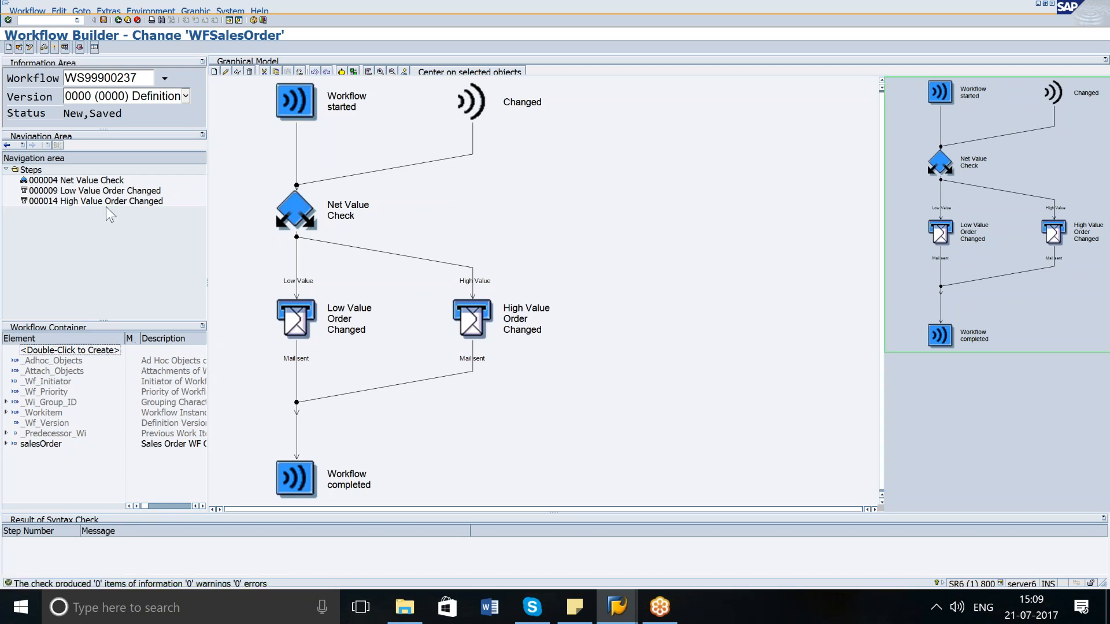
{"action": "left_click", "coordinate": [55, 47]}
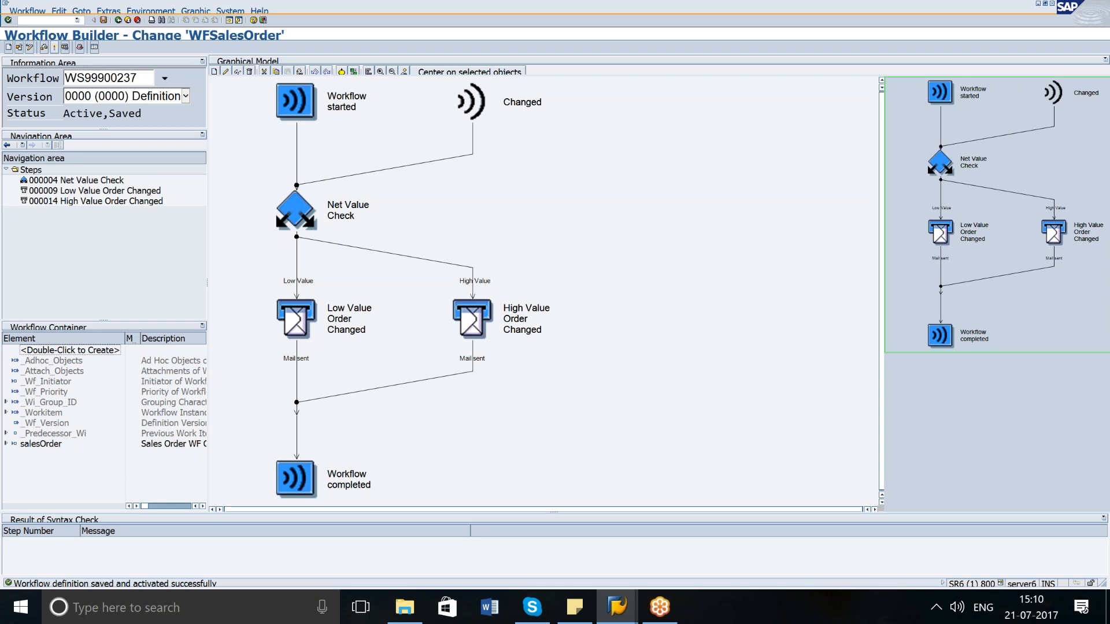
Test the workflow with the salesOrder element set to sales document 14088 and execute it.
{"action": "left_click", "coordinate": [37, 11]}
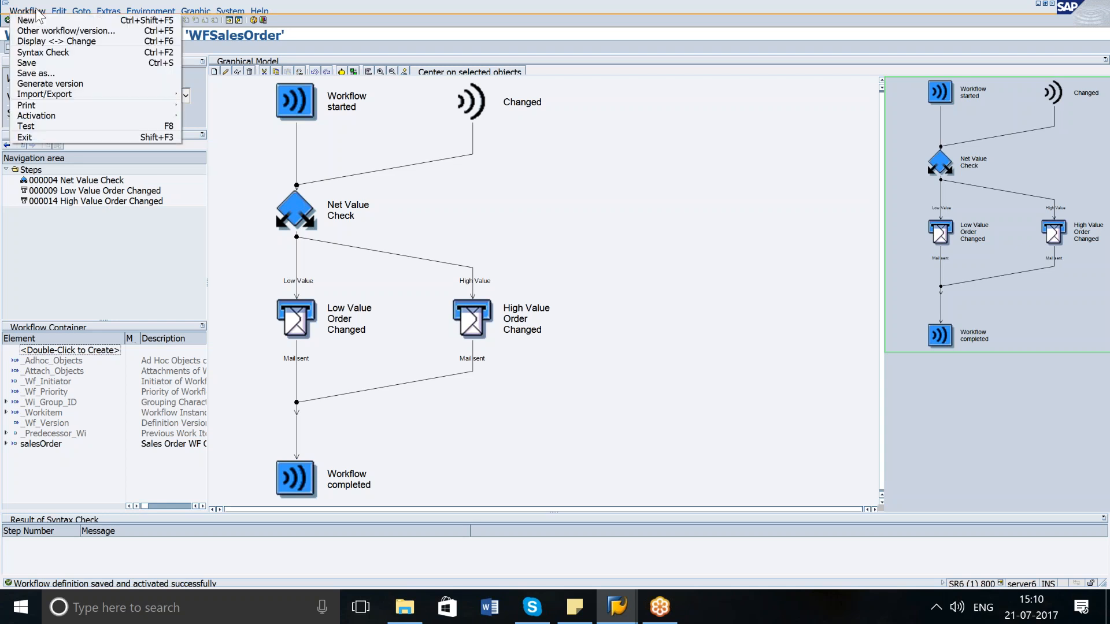
{"action": "left_click", "coordinate": [43, 124]}
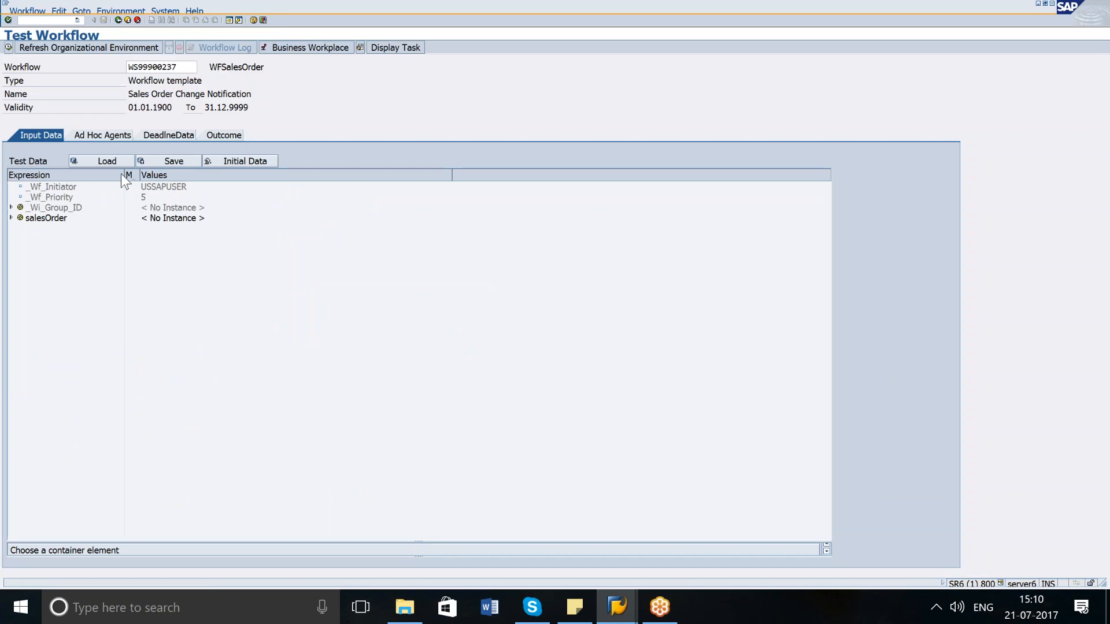
{"action": "double_click", "coordinate": [163, 218]}
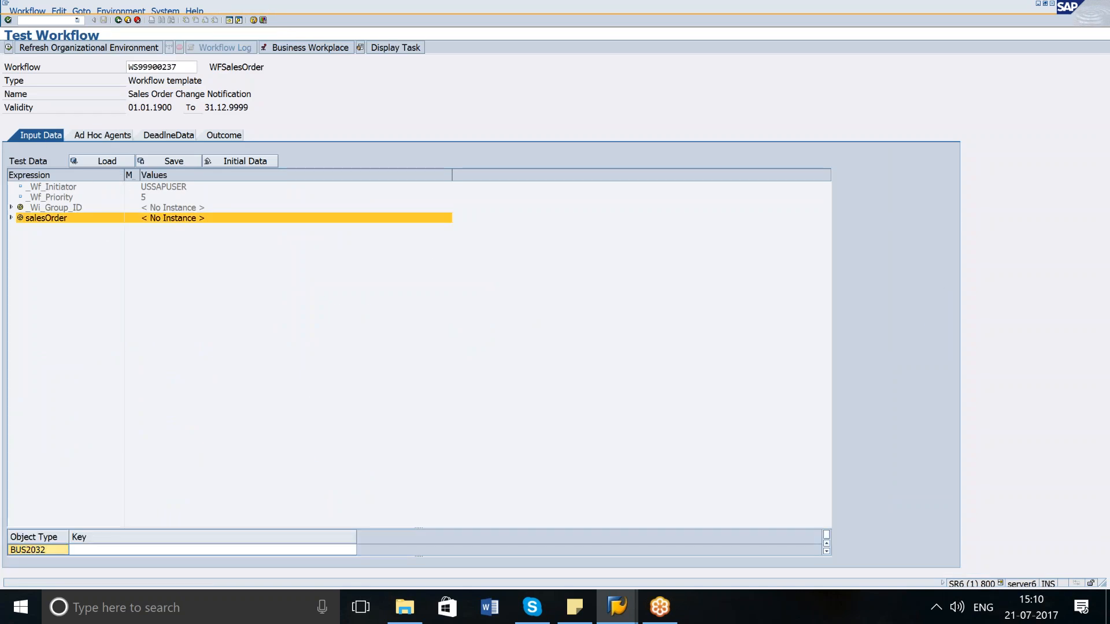
{"action": "left_click", "coordinate": [238, 549]}
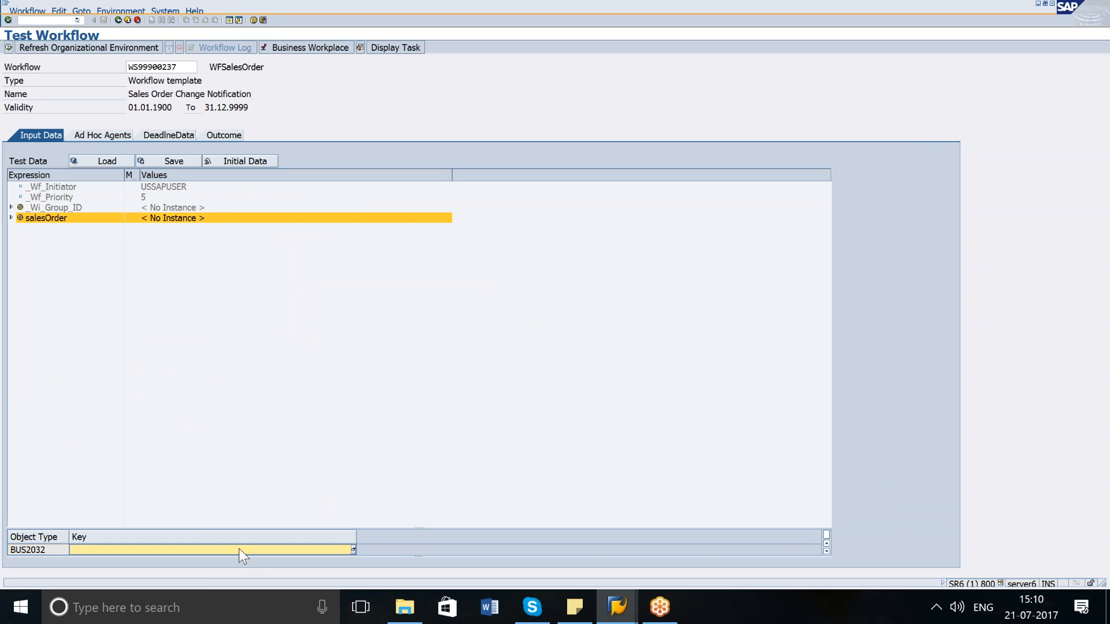
{"action": "left_click", "coordinate": [353, 549]}
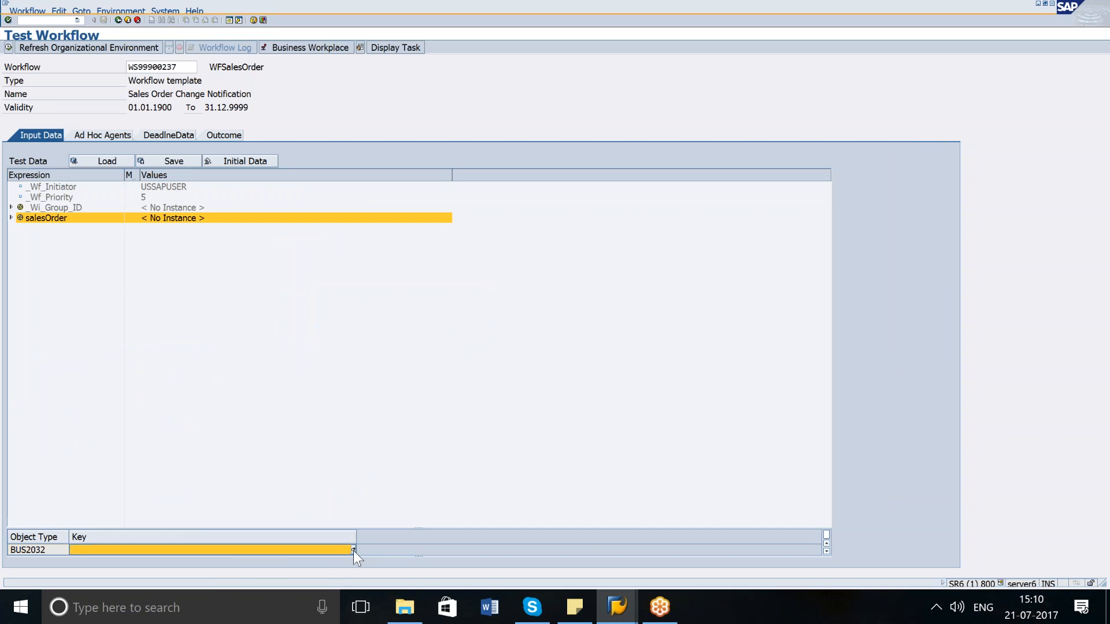
{"action": "key", "text": "space"}
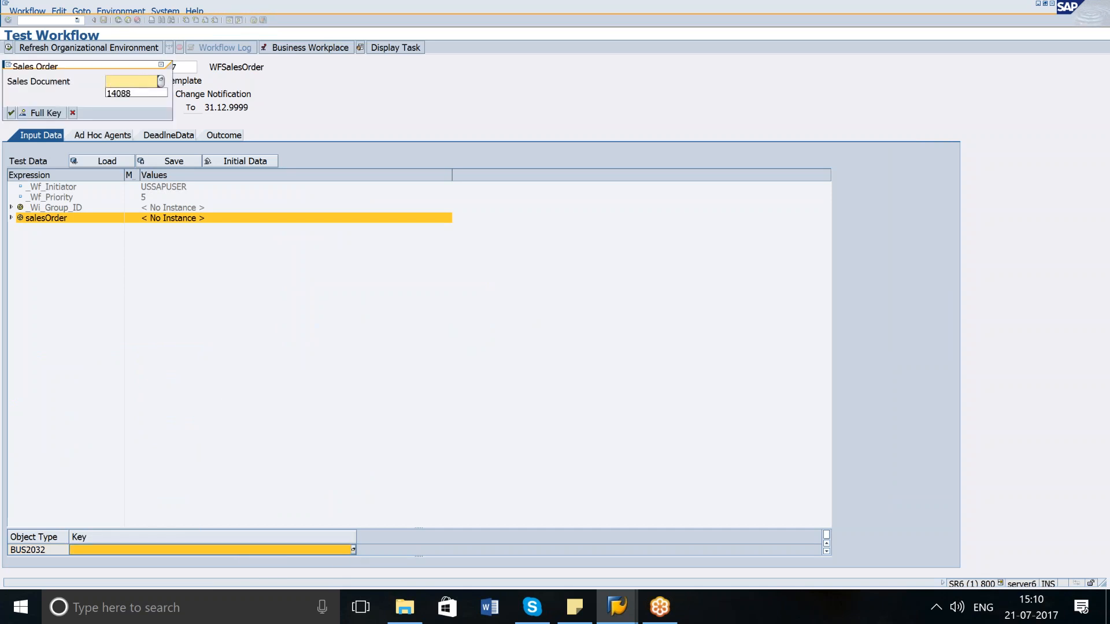
{"action": "left_click", "coordinate": [11, 112]}
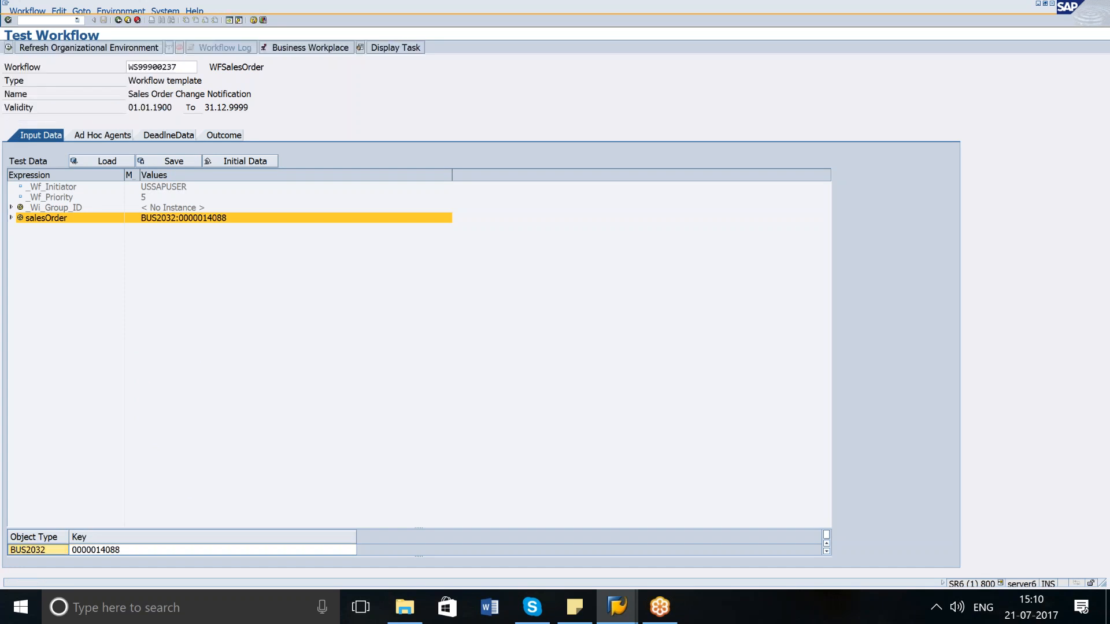
{"action": "left_click", "coordinate": [8, 49]}
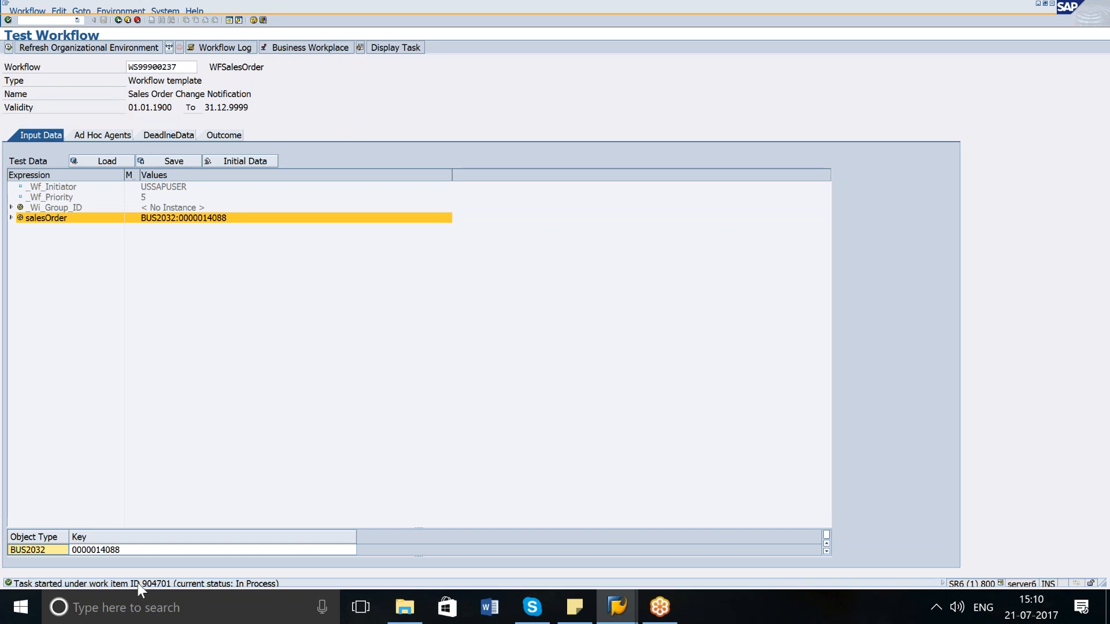
Inspect the started work item's message details and the workflow log, then return to the test screen.
{"action": "double_click", "coordinate": [159, 586]}
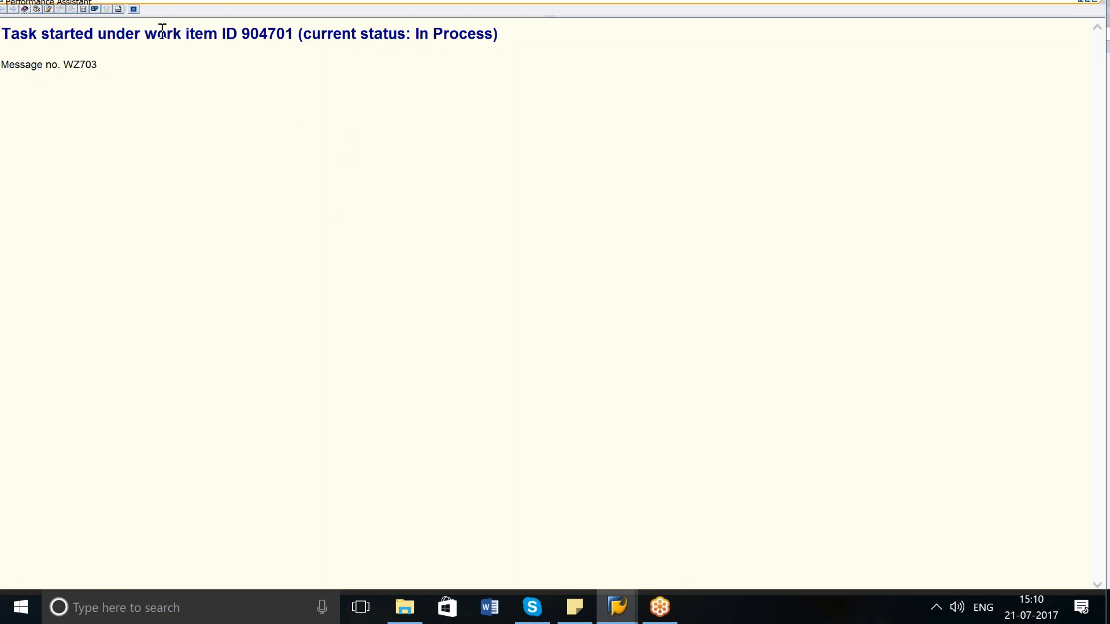
{"action": "left_click", "coordinate": [133, 9]}
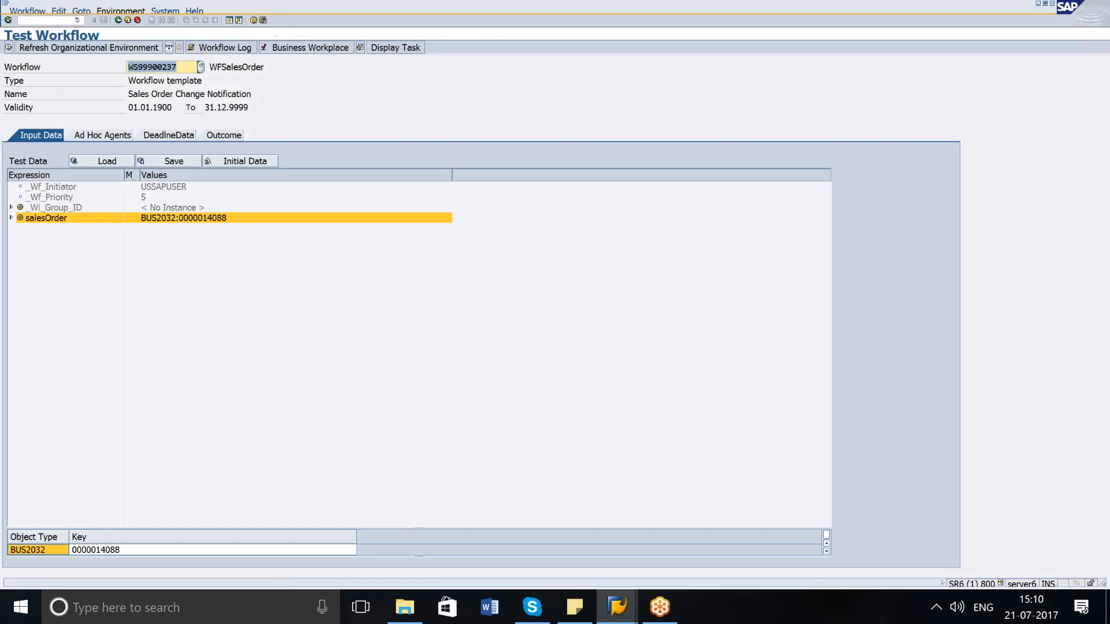
{"action": "left_click", "coordinate": [237, 49]}
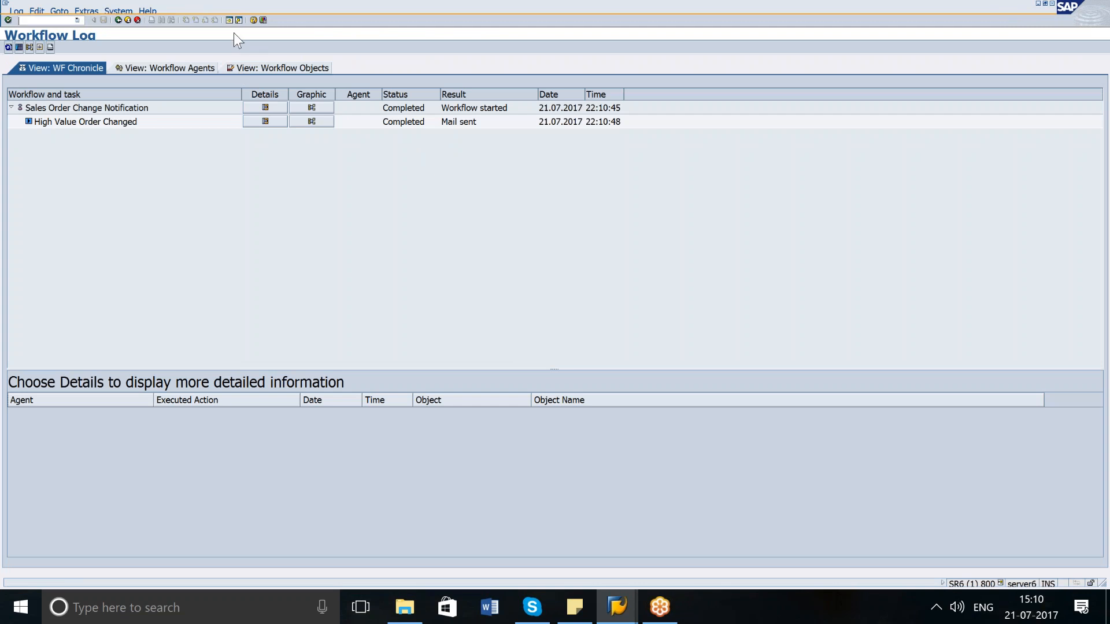
{"action": "left_click", "coordinate": [118, 19]}
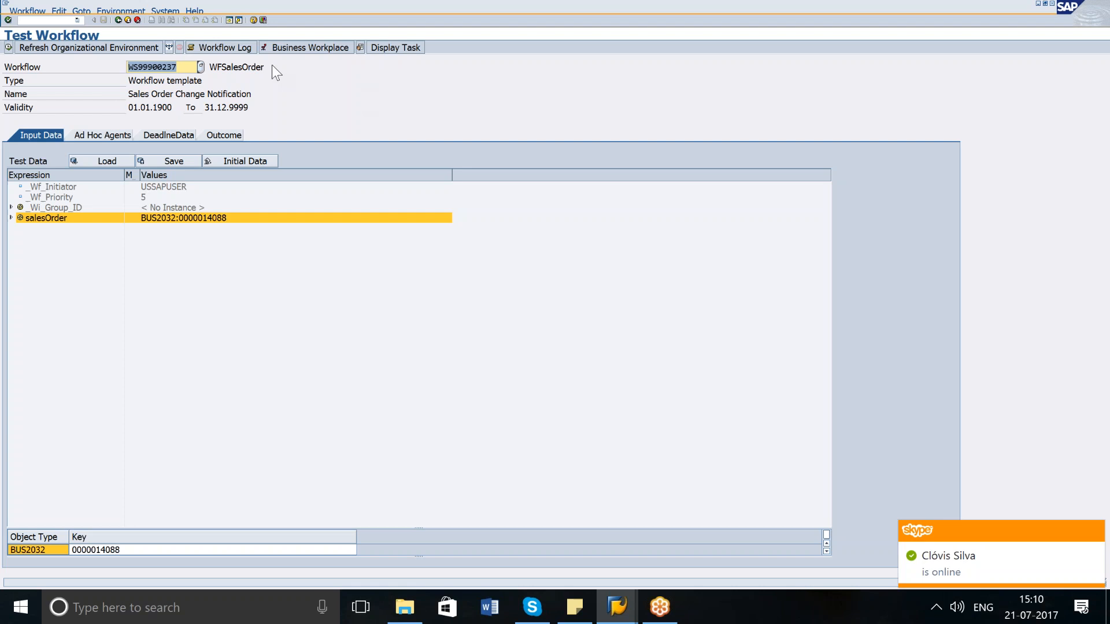
Open the High Value Order Changed mail from the unread documents in the Business Workplace inbox.
{"action": "left_click", "coordinate": [298, 49]}
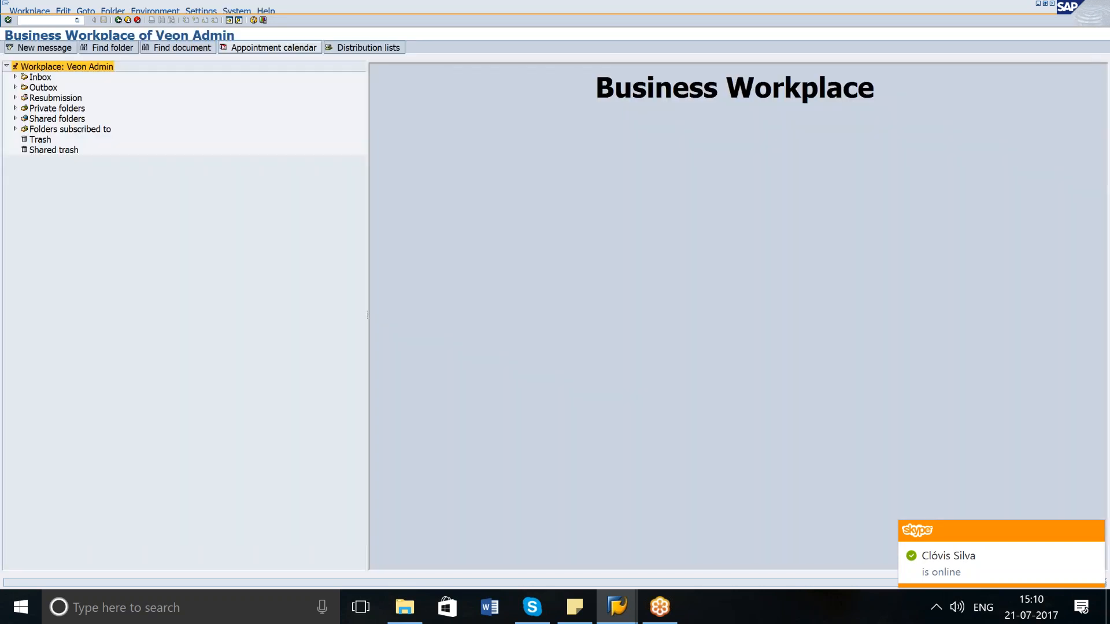
{"action": "left_click", "coordinate": [16, 77]}
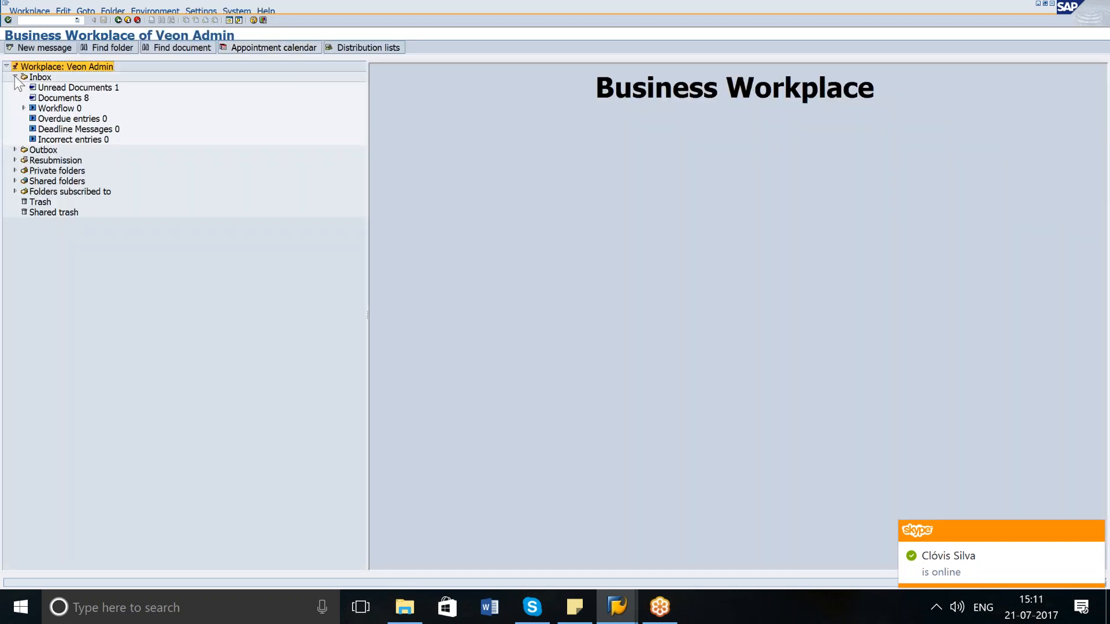
{"action": "left_click", "coordinate": [52, 88]}
{"action": "double_click", "coordinate": [484, 120]}
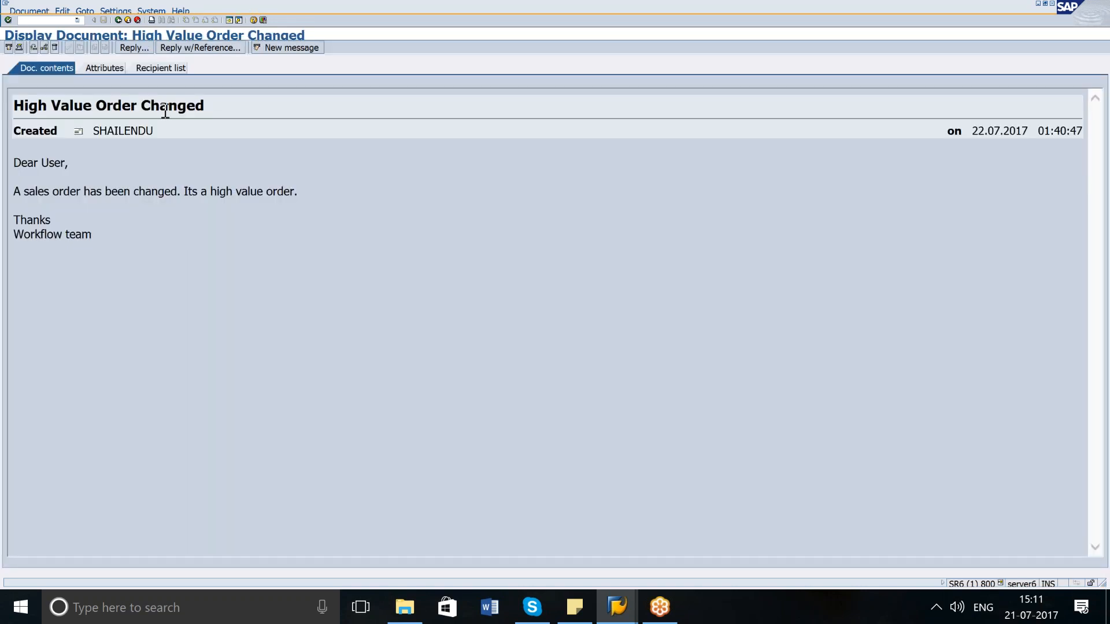
{"action": "left_click", "coordinate": [118, 21]}
Open sales order 14088 with transaction VA03 in a new session and examine its net value.
{"action": "left_click", "coordinate": [55, 21]}
{"action": "type", "text": "/ova03"}
{"action": "key", "text": "Return"}
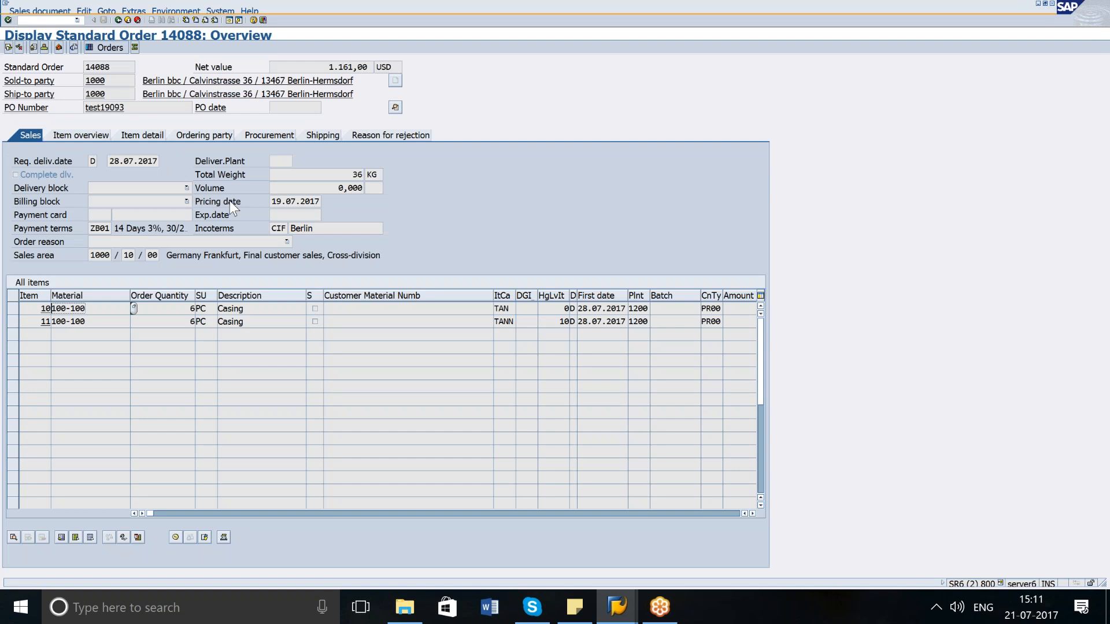
{"action": "left_click_drag", "start_coordinate": [323, 67], "coordinate": [370, 67]}
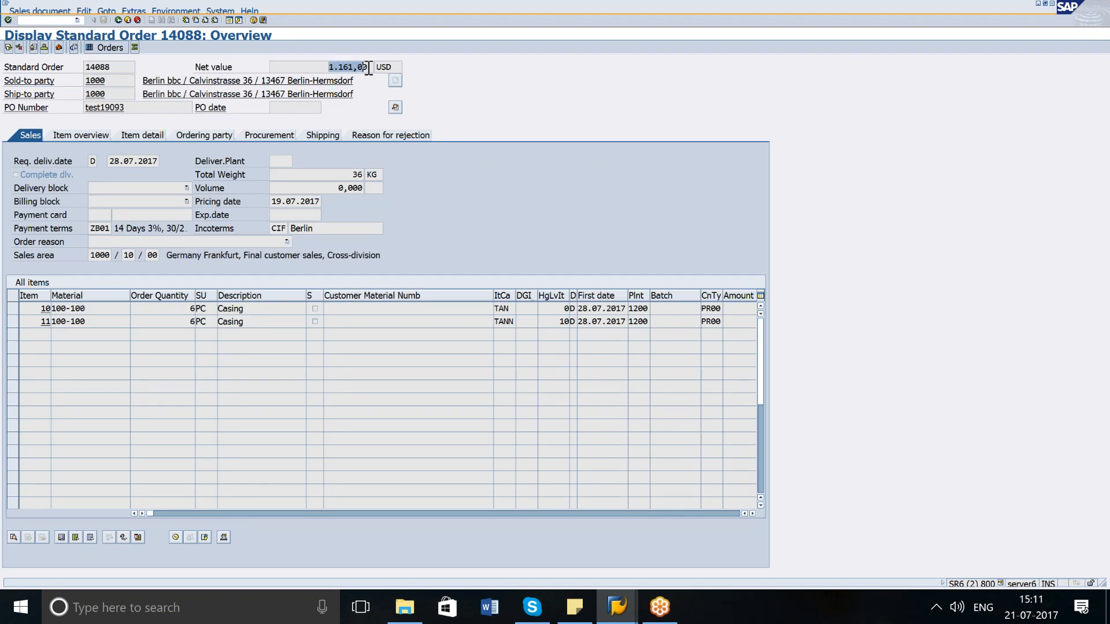